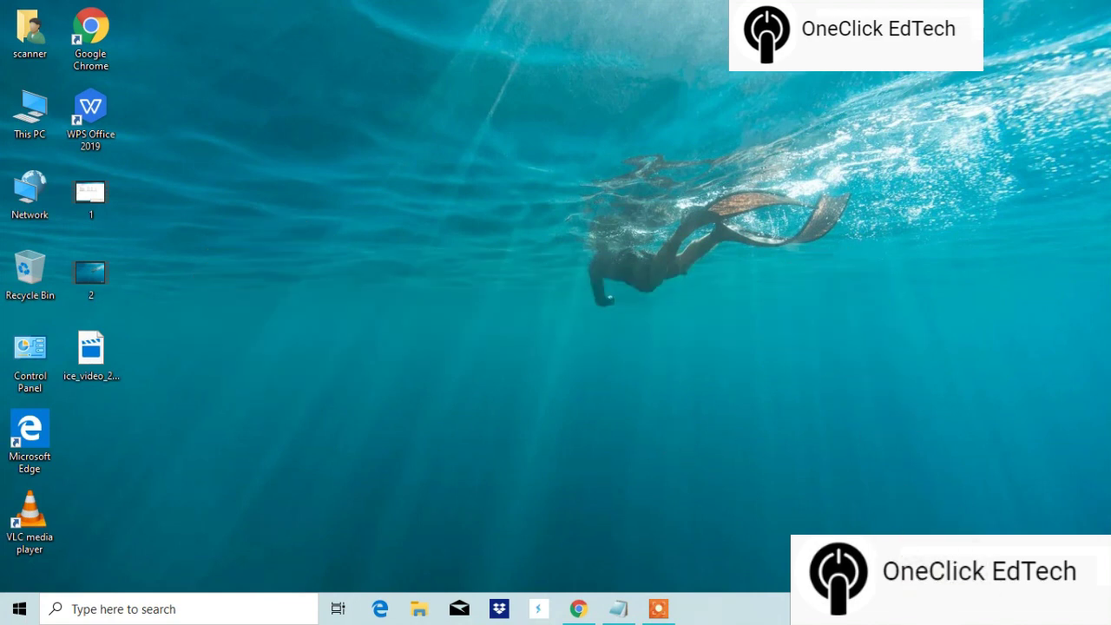
Step: Launch Chrome, load office.com and go to the Microsoft account sign-in page
{"action": "double_click", "coordinate": [91, 30]}
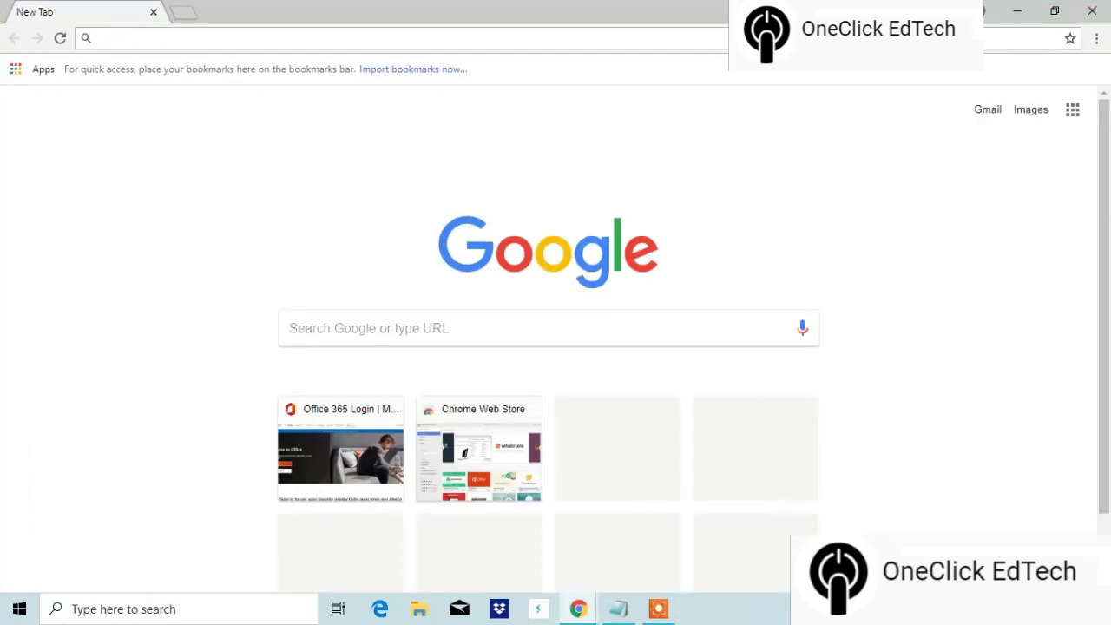
{"action": "type", "text": "off"}
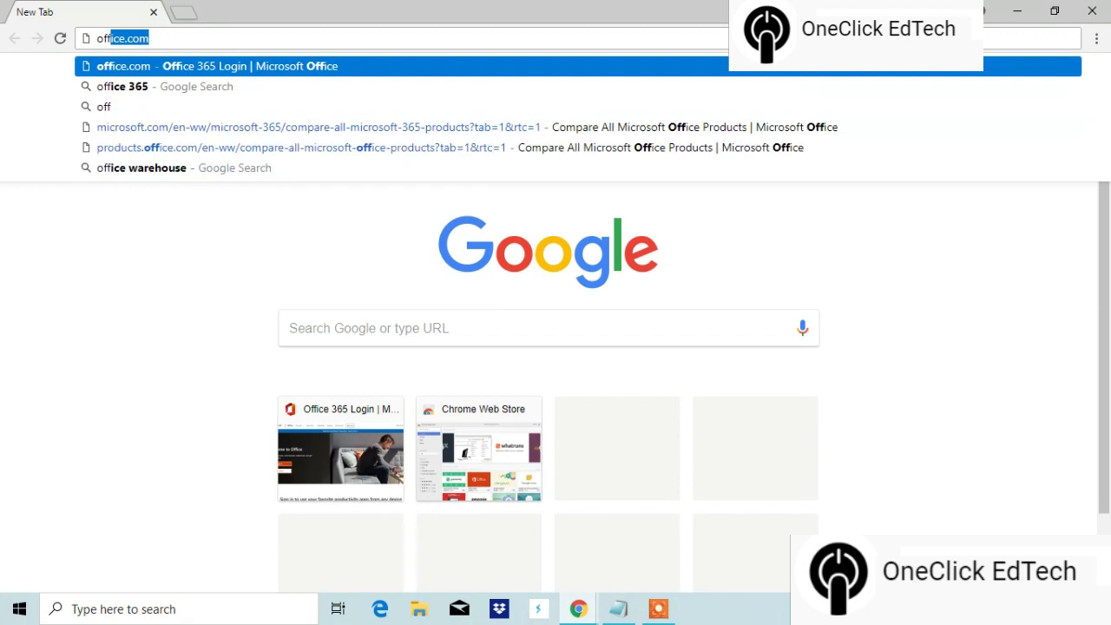
{"action": "key", "text": "Return"}
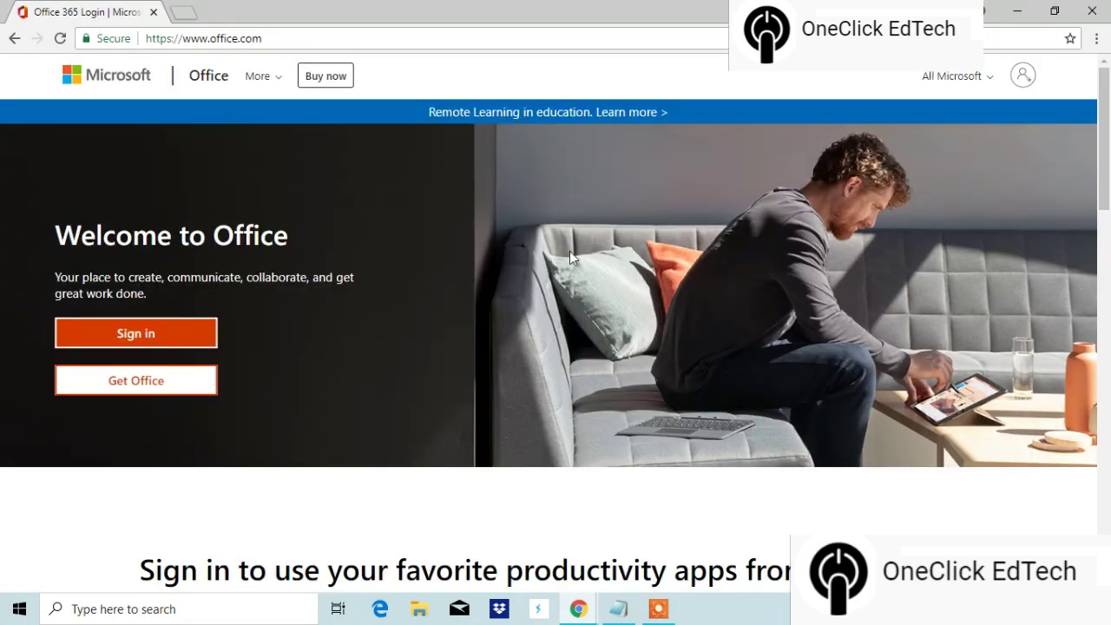
{"action": "left_click", "coordinate": [144, 337]}
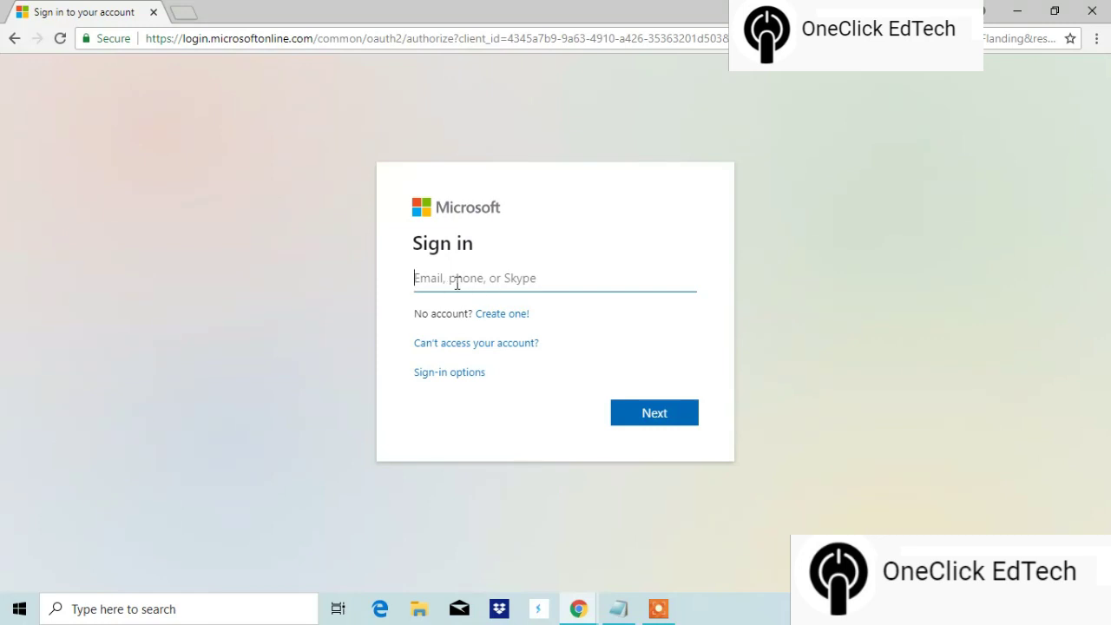
Step: Copy the school account e-mail from Notepad into the sign-in field and continue
{"action": "left_click", "coordinate": [618, 610]}
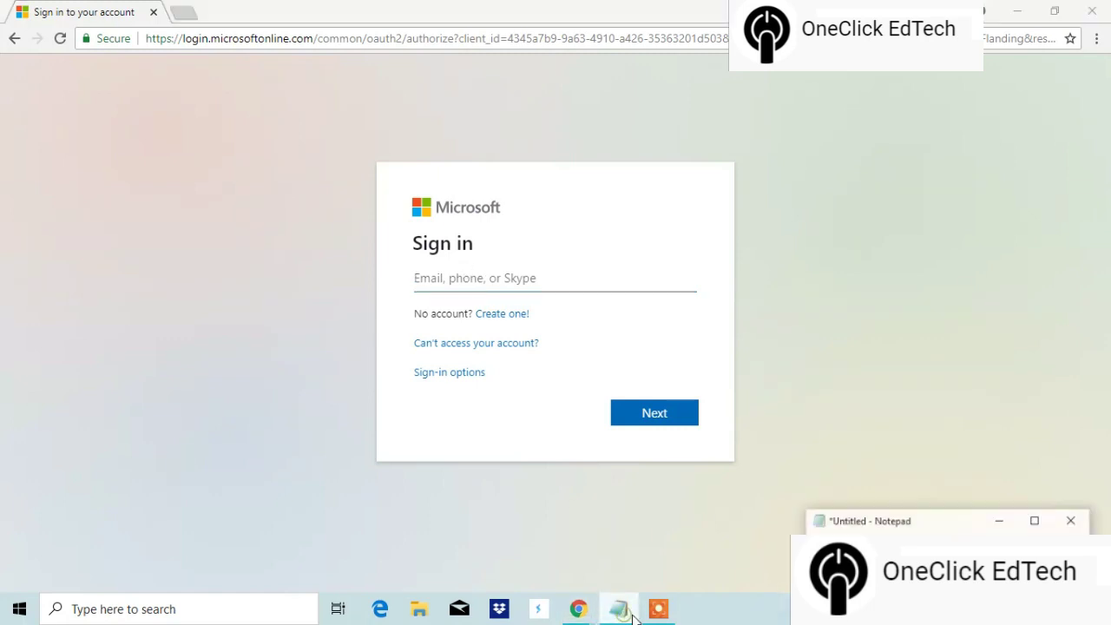
{"action": "right_click", "coordinate": [903, 533]}
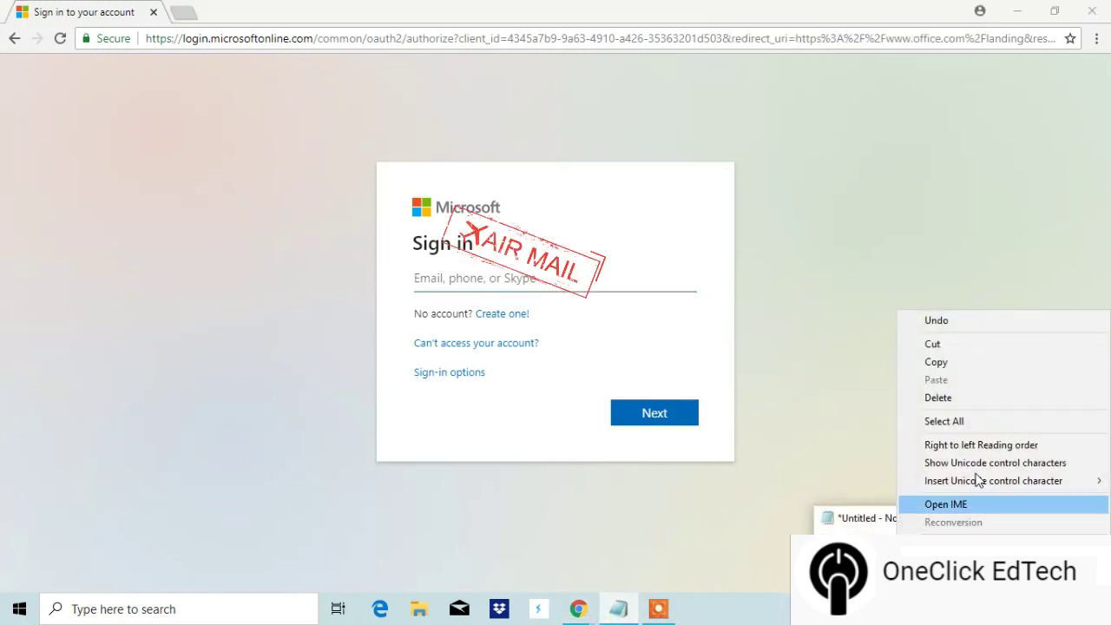
{"action": "left_click", "coordinate": [959, 366]}
{"action": "left_click", "coordinate": [556, 280]}
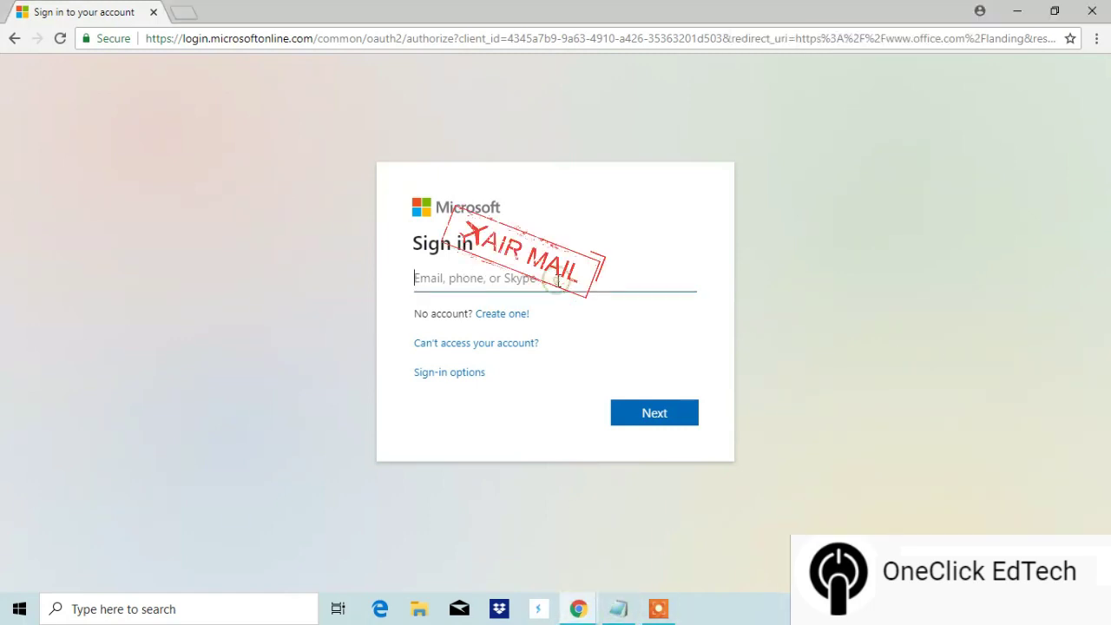
{"action": "right_click", "coordinate": [556, 282]}
{"action": "left_click", "coordinate": [593, 380]}
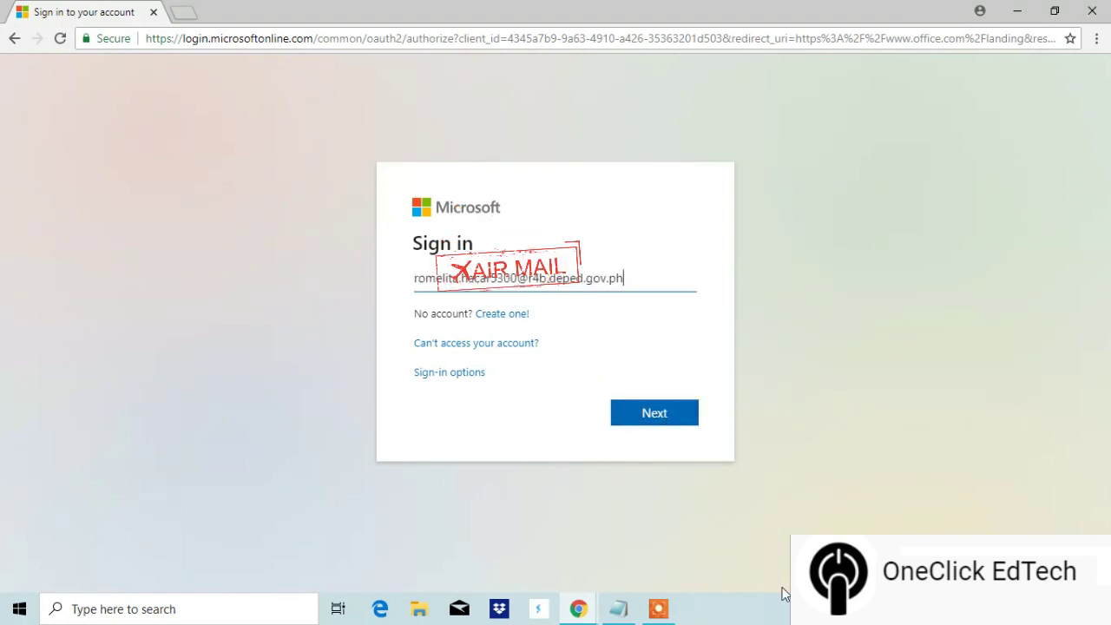
{"action": "left_click", "coordinate": [618, 615]}
{"action": "left_click", "coordinate": [618, 614]}
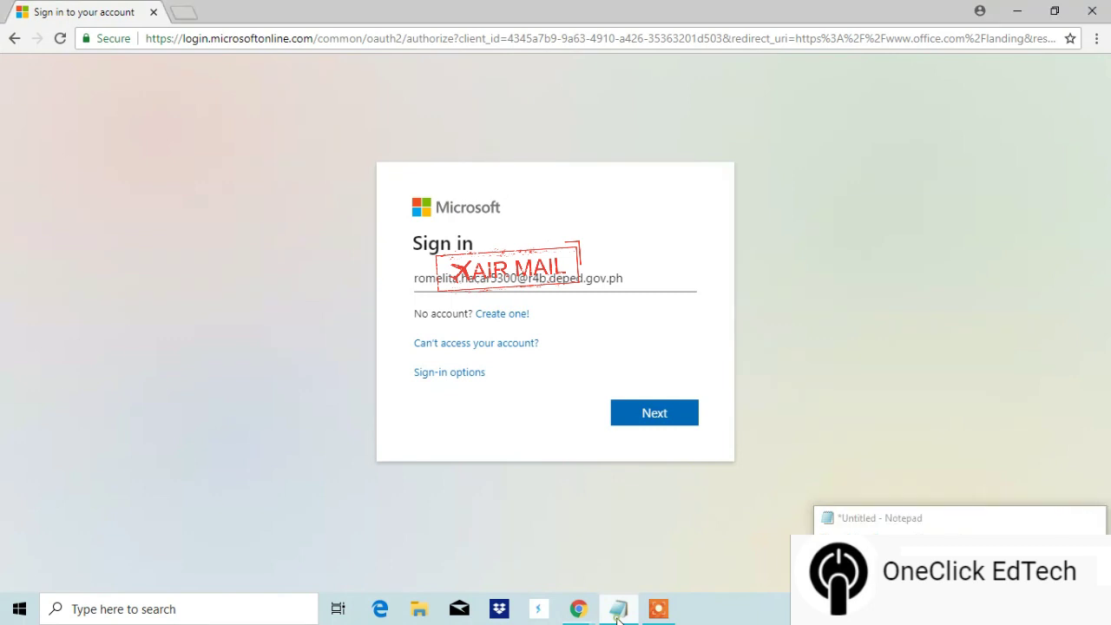
{"action": "left_click", "coordinate": [673, 415]}
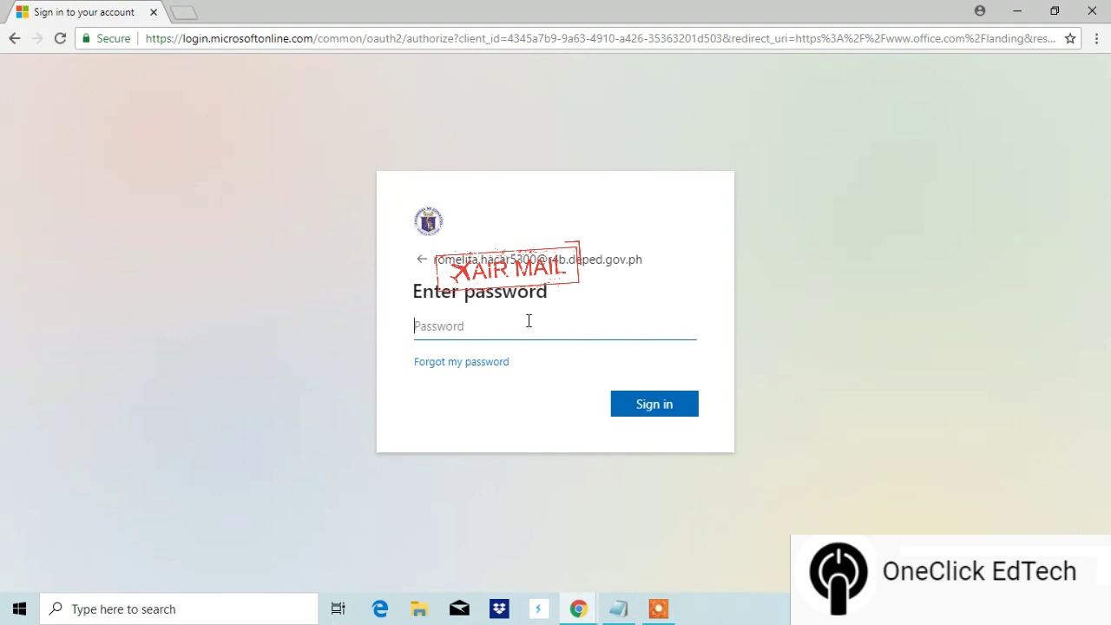
Step: Paste the account password from Notepad into the password field and sign in
{"action": "left_click", "coordinate": [618, 609]}
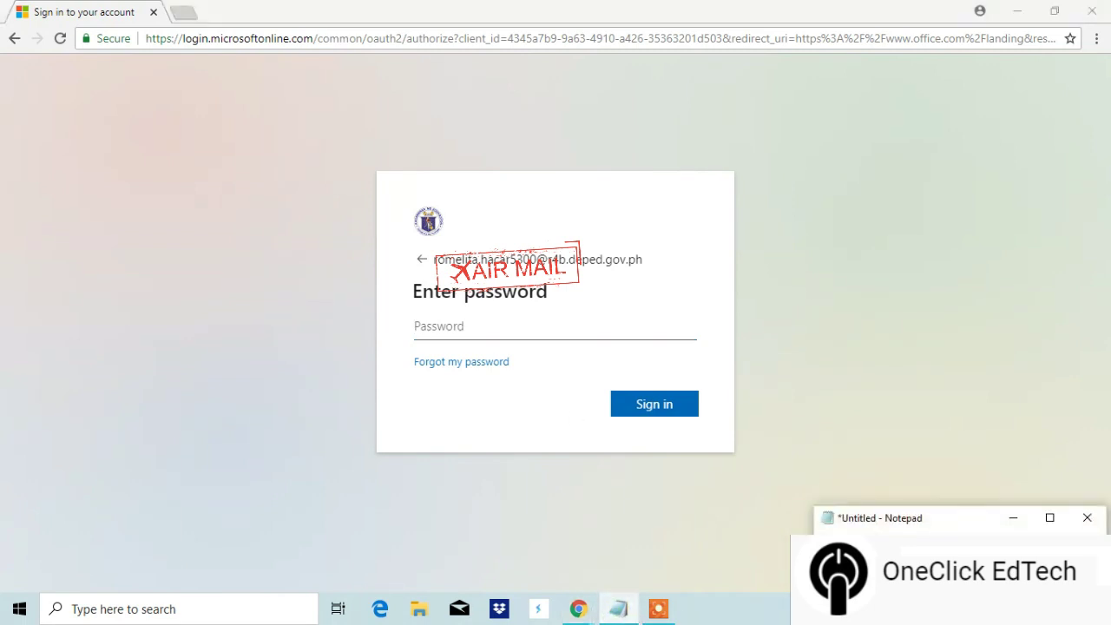
{"action": "right_click", "coordinate": [830, 537]}
{"action": "left_click", "coordinate": [860, 377]}
{"action": "left_click", "coordinate": [491, 329]}
{"action": "left_click", "coordinate": [492, 328]}
{"action": "right_click", "coordinate": [492, 330]}
{"action": "left_click", "coordinate": [525, 409]}
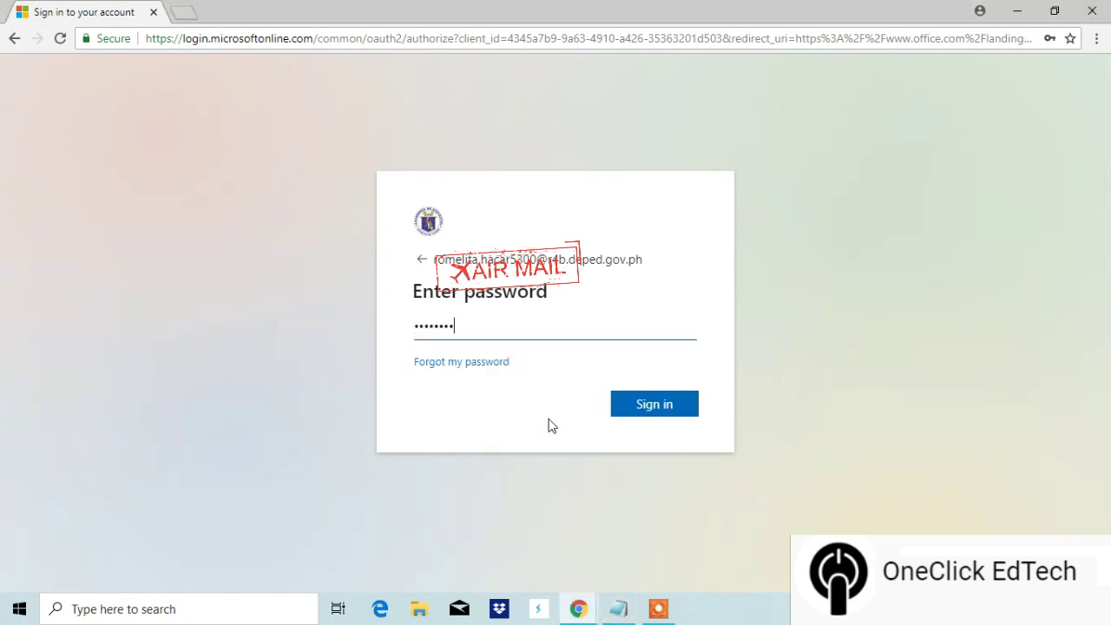
{"action": "left_click", "coordinate": [666, 415]}
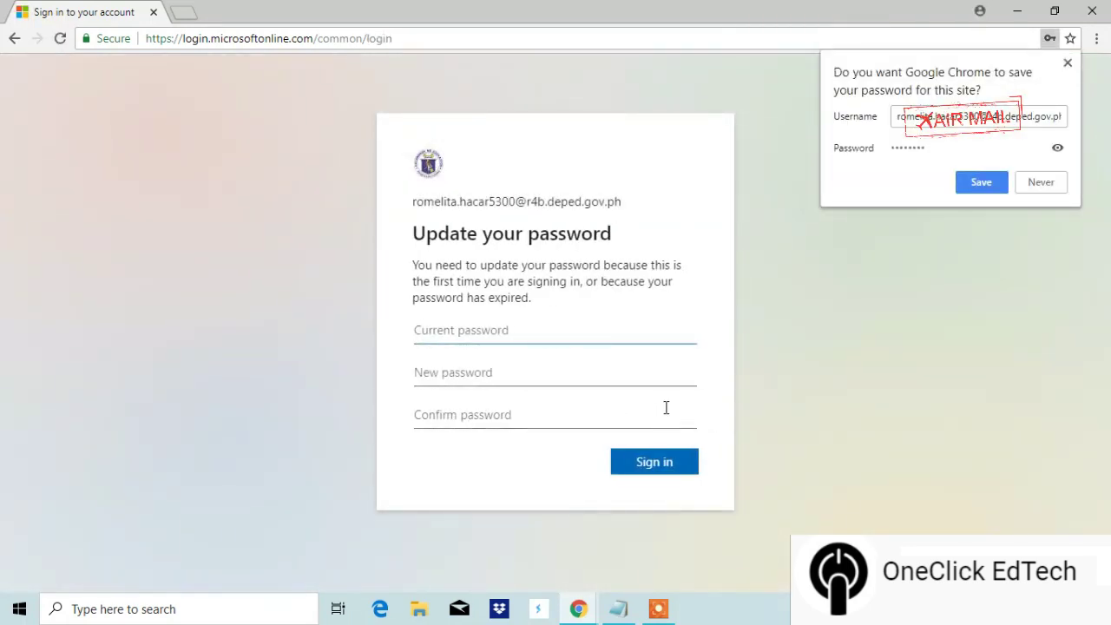
Step: Let Chrome save the password, then paste the old password into Current password
{"action": "left_click", "coordinate": [980, 187]}
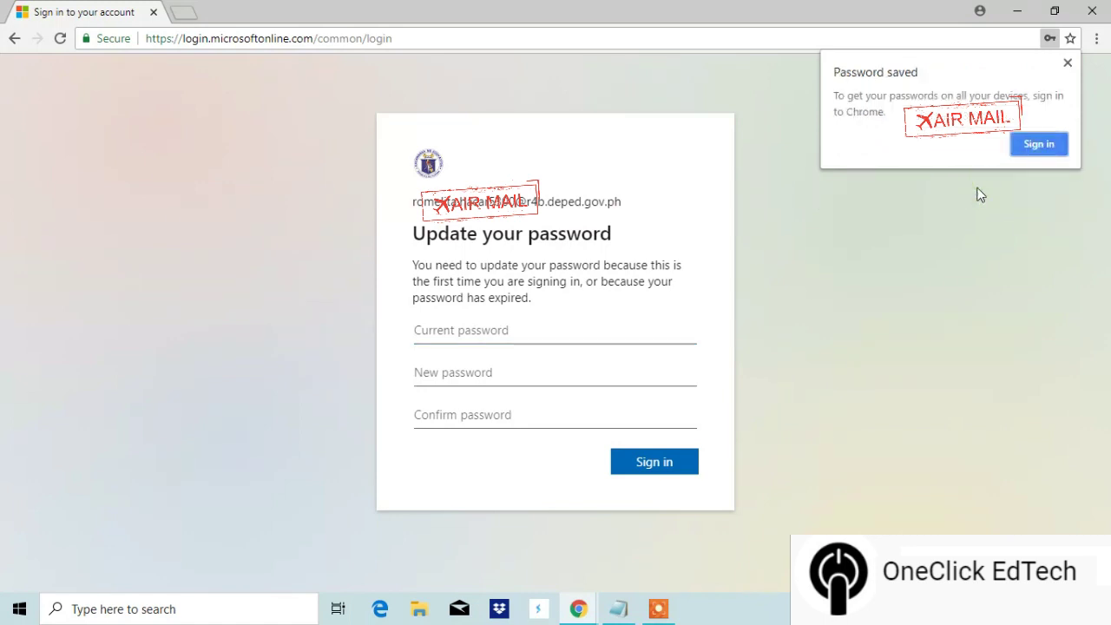
{"action": "left_click", "coordinate": [558, 335]}
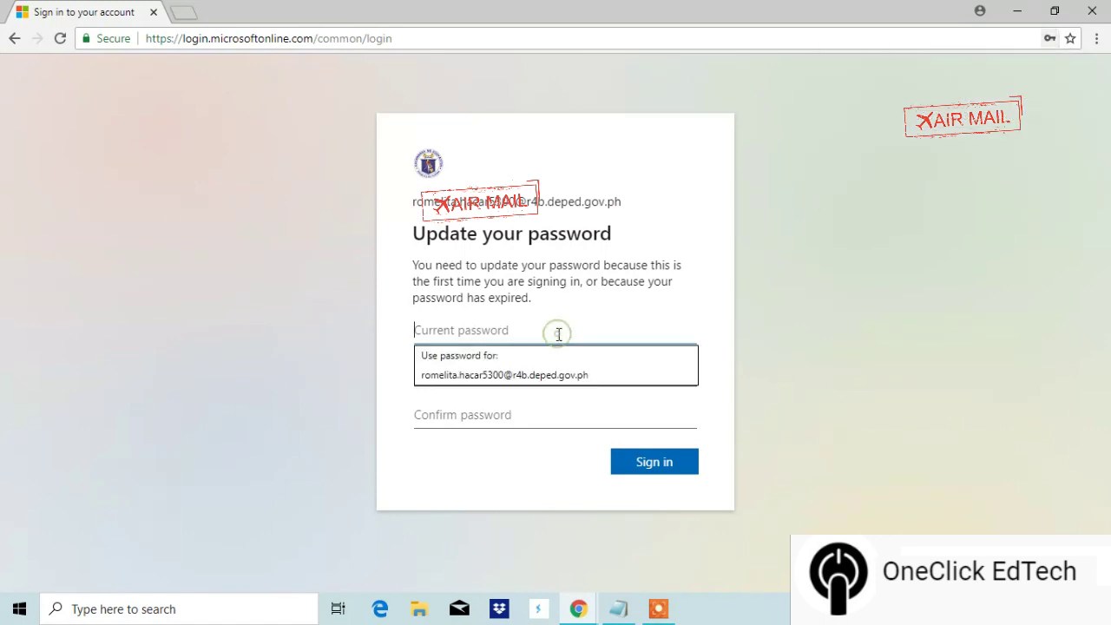
{"action": "left_click", "coordinate": [717, 310]}
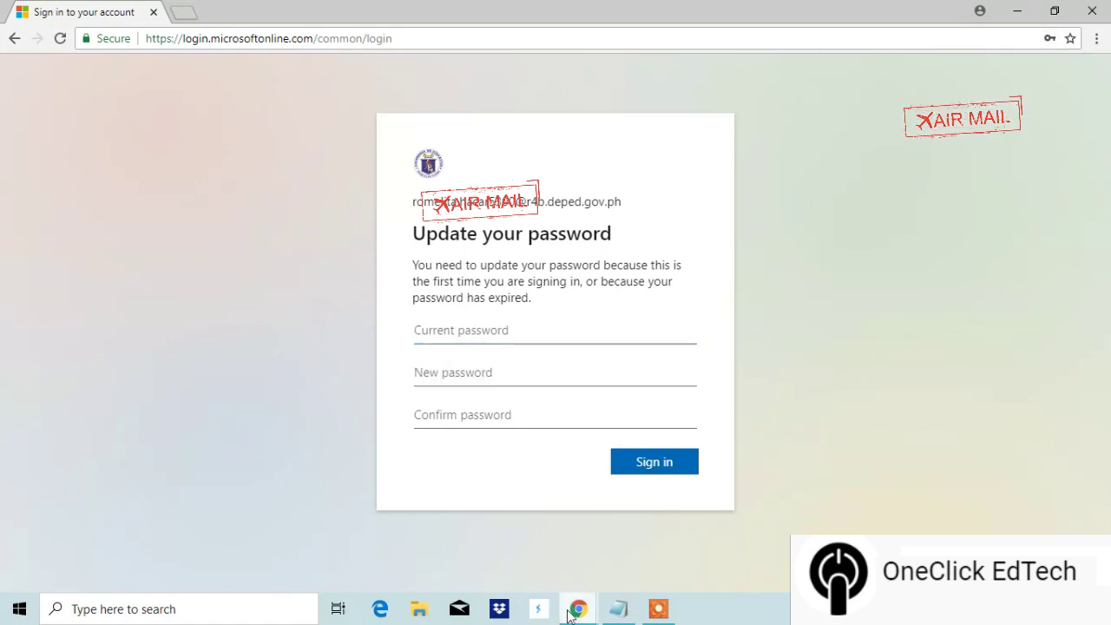
{"action": "left_click", "coordinate": [618, 608]}
{"action": "right_click", "coordinate": [839, 534]}
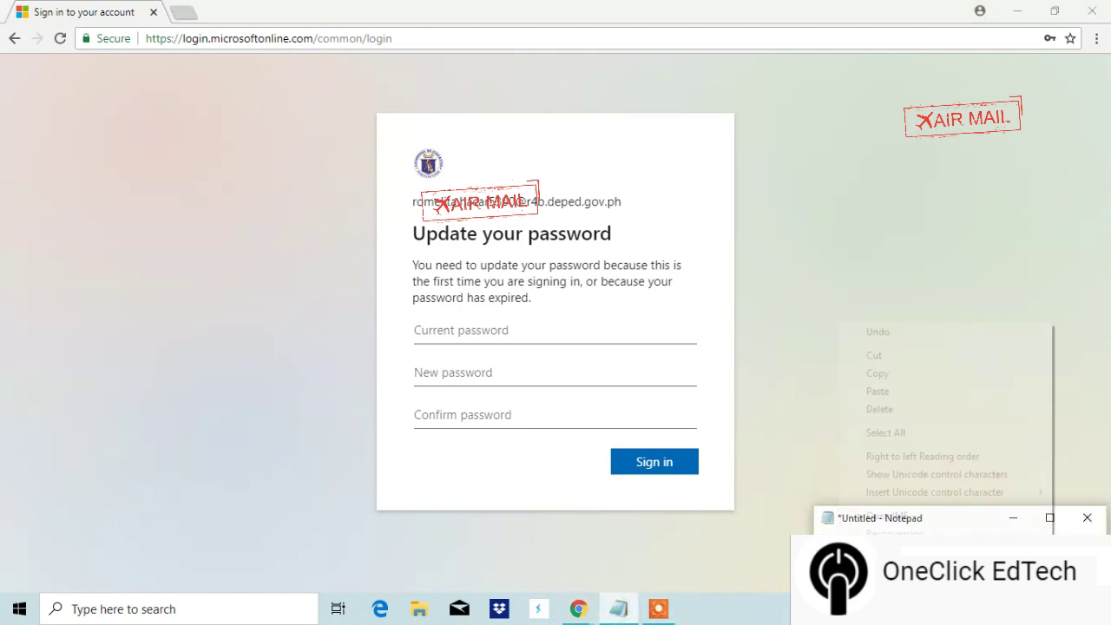
{"action": "left_click", "coordinate": [899, 375]}
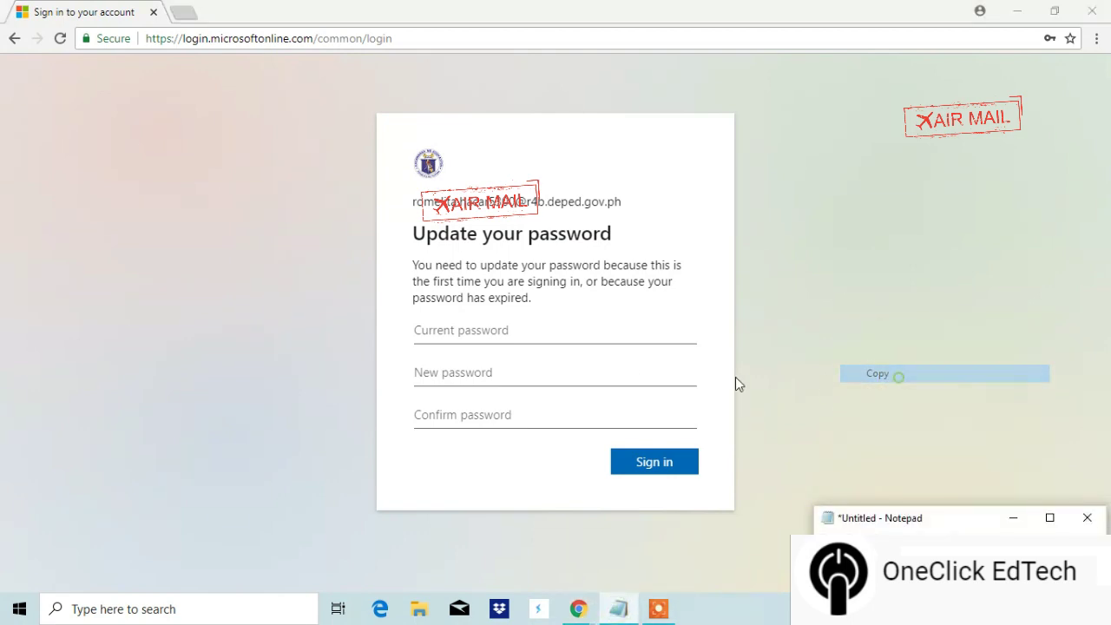
{"action": "left_click", "coordinate": [528, 332]}
{"action": "right_click", "coordinate": [526, 332]}
{"action": "left_click", "coordinate": [566, 412]}
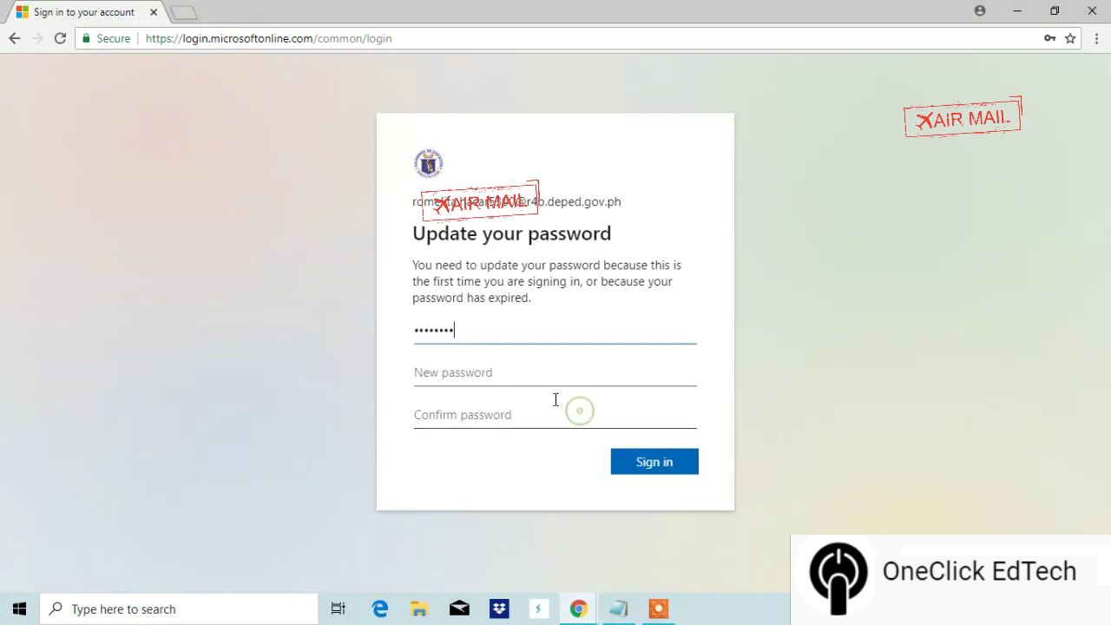
Step: Enter a new password in New and Confirm password fields and submit the update
{"action": "left_click", "coordinate": [536, 377]}
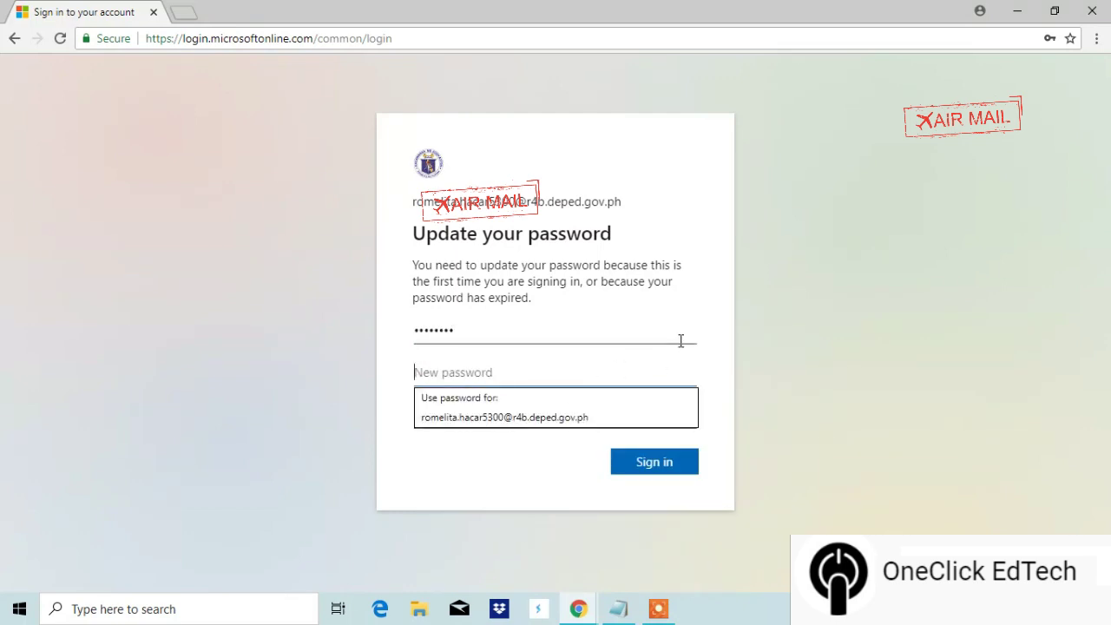
{"action": "left_click", "coordinate": [722, 323]}
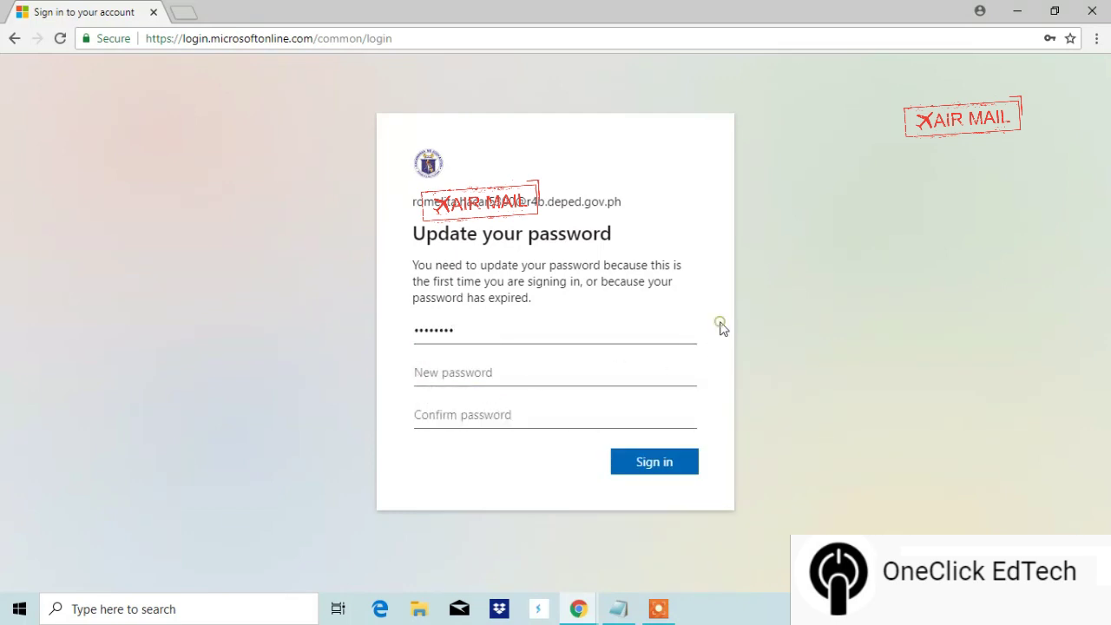
{"action": "left_click", "coordinate": [614, 376]}
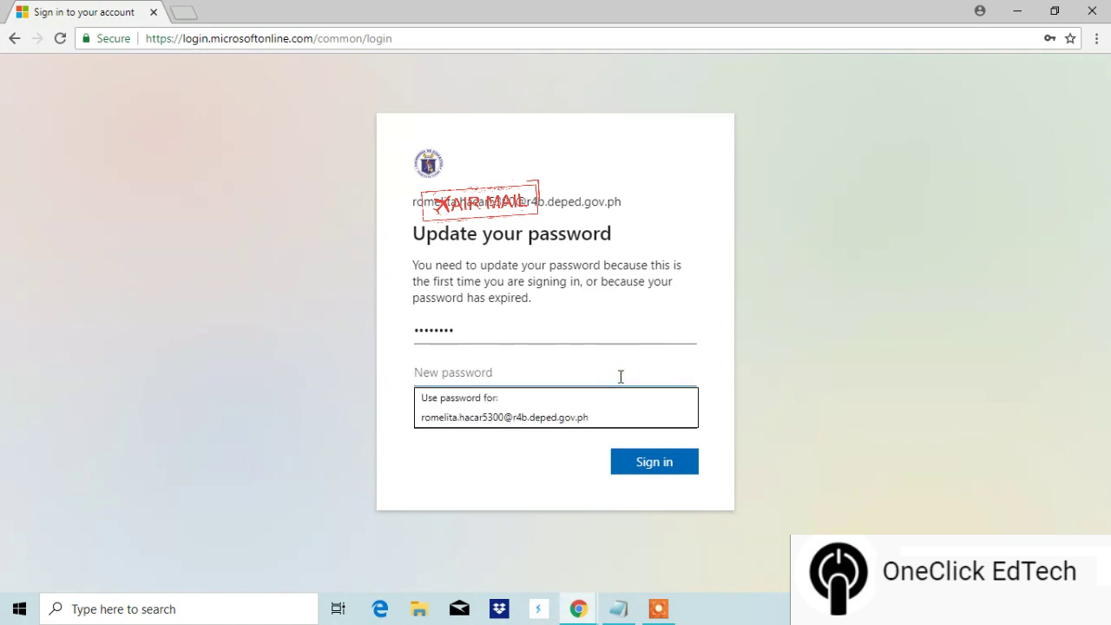
{"action": "type", "text": "••••"}
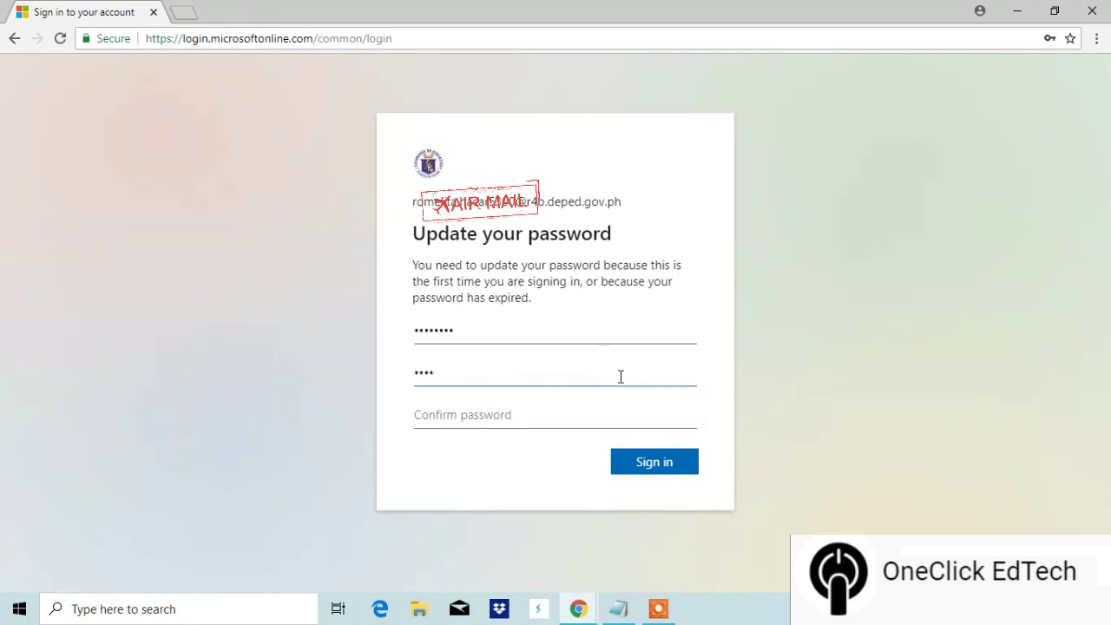
{"action": "type", "text": "••••••"}
{"action": "left_click", "coordinate": [446, 415]}
{"action": "type", "text": "•"}
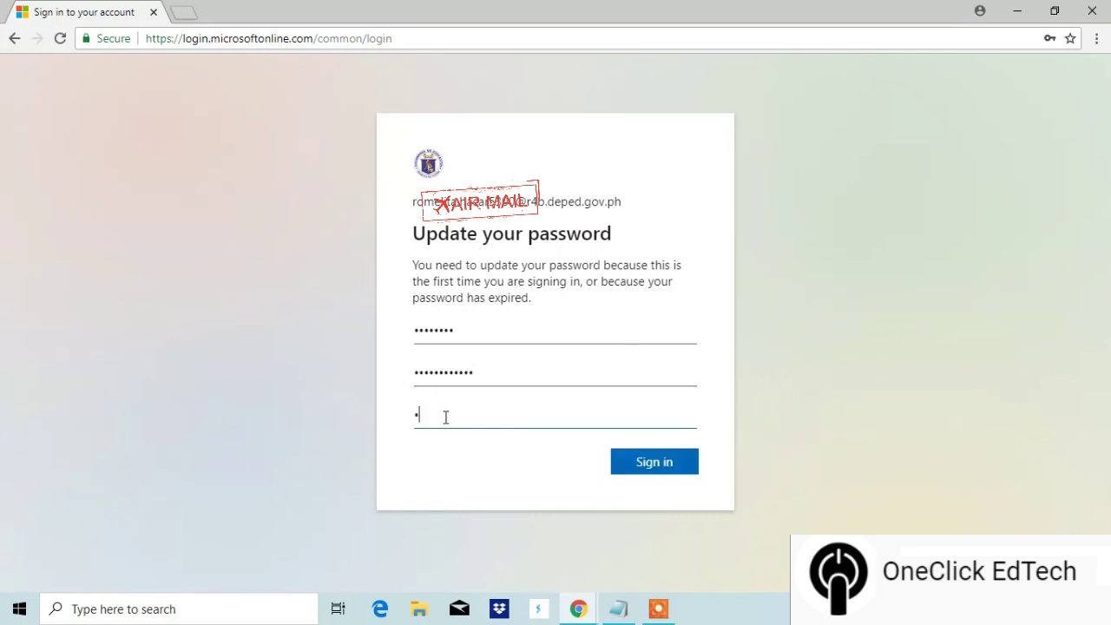
{"action": "type", "text": "•••••••••"}
{"action": "left_click", "coordinate": [655, 468]}
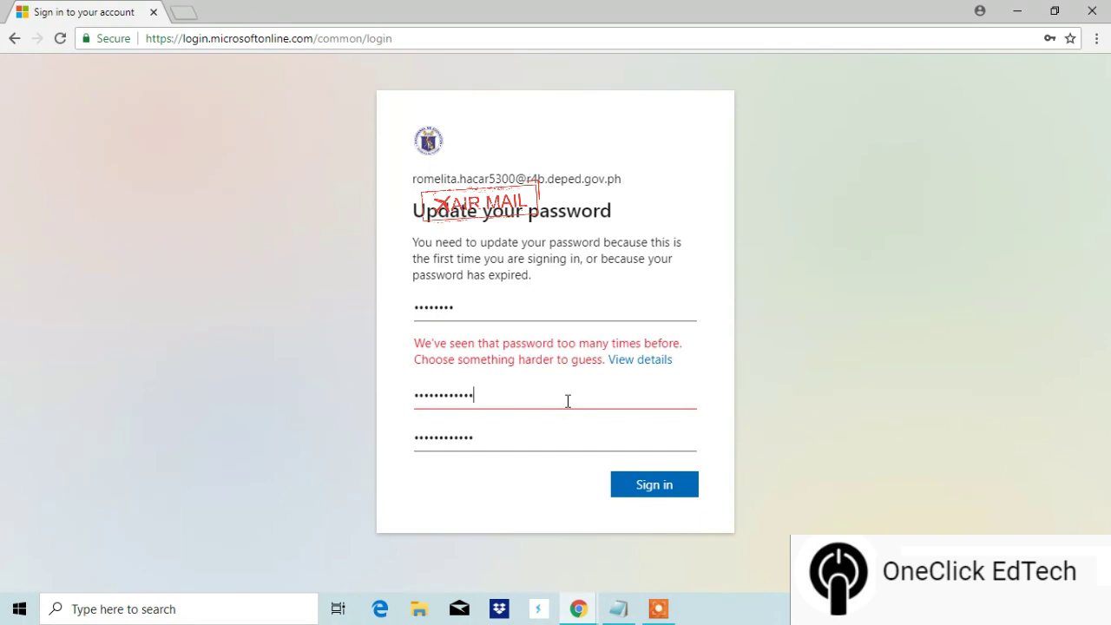
Step: Clear the rejected password from the New and Confirm password fields
{"action": "left_click_drag", "start_coordinate": [568, 401], "coordinate": [361, 390]}
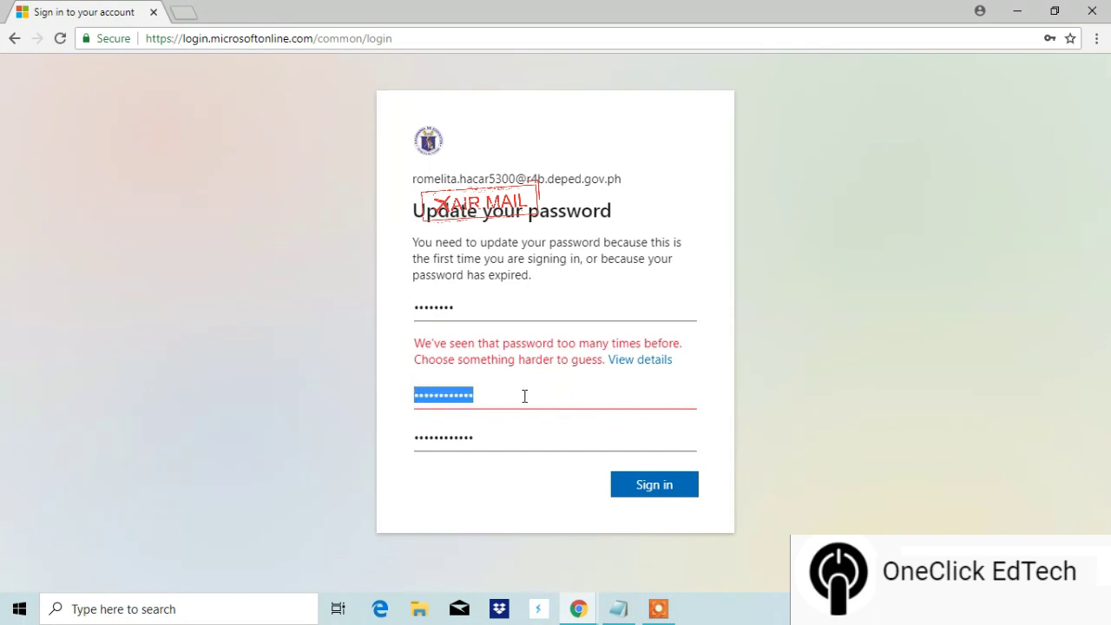
{"action": "key", "text": "BackSpace"}
{"action": "left_click", "coordinate": [692, 379]}
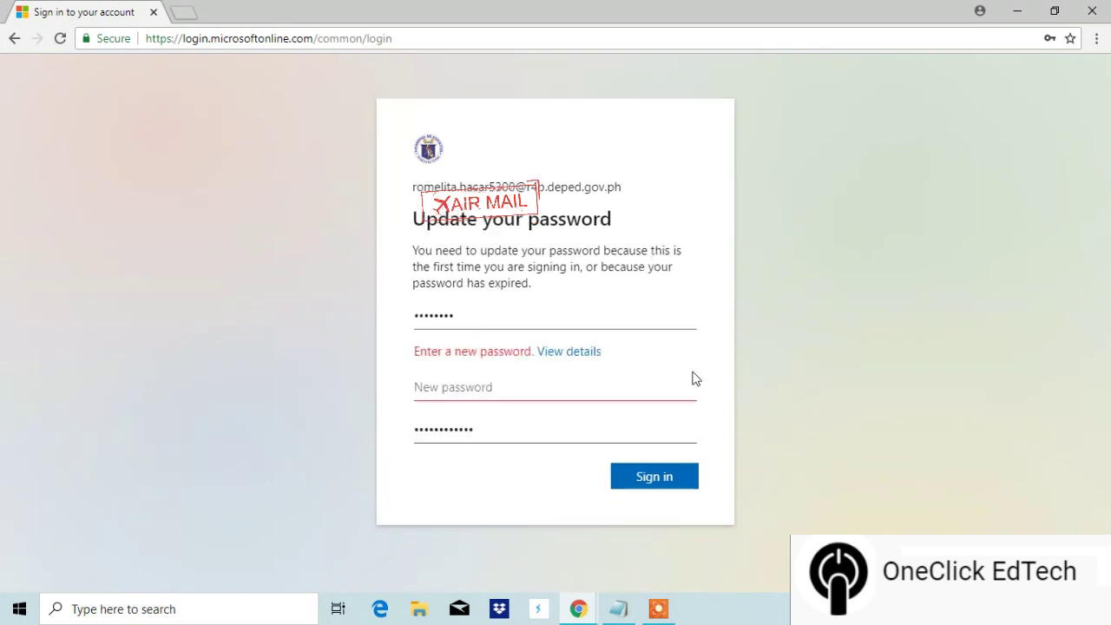
{"action": "left_click_drag", "start_coordinate": [531, 435], "coordinate": [364, 422]}
{"action": "key", "text": "BackSpace"}
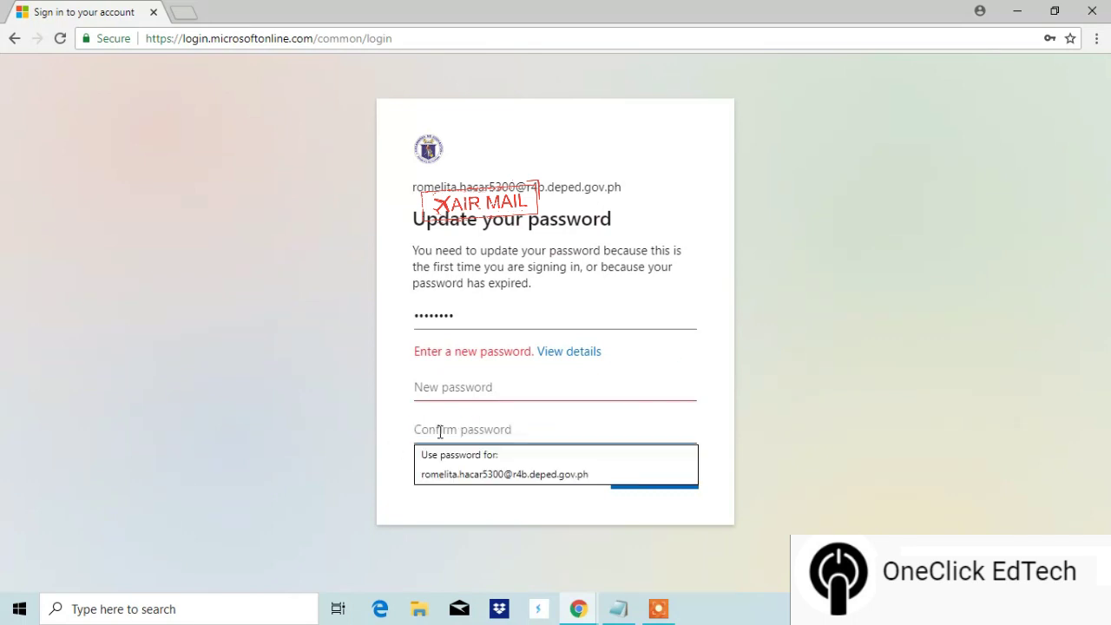
{"action": "left_click", "coordinate": [465, 388]}
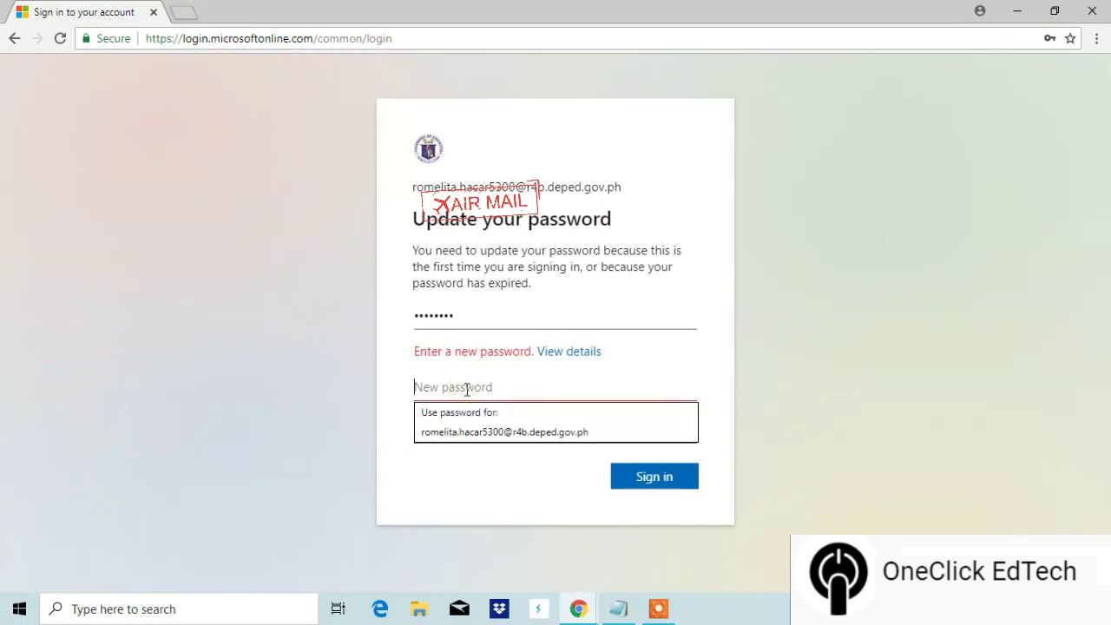
{"action": "type", "text": "••"}
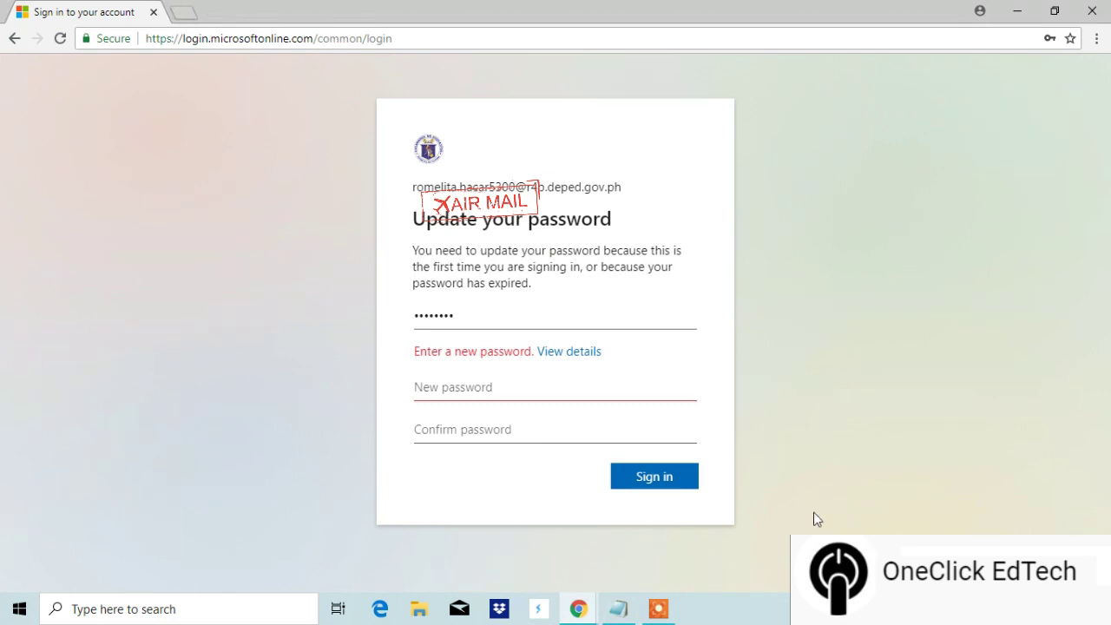
Step: Paste a stronger new password into both fields and submit it
{"action": "left_click", "coordinate": [500, 388]}
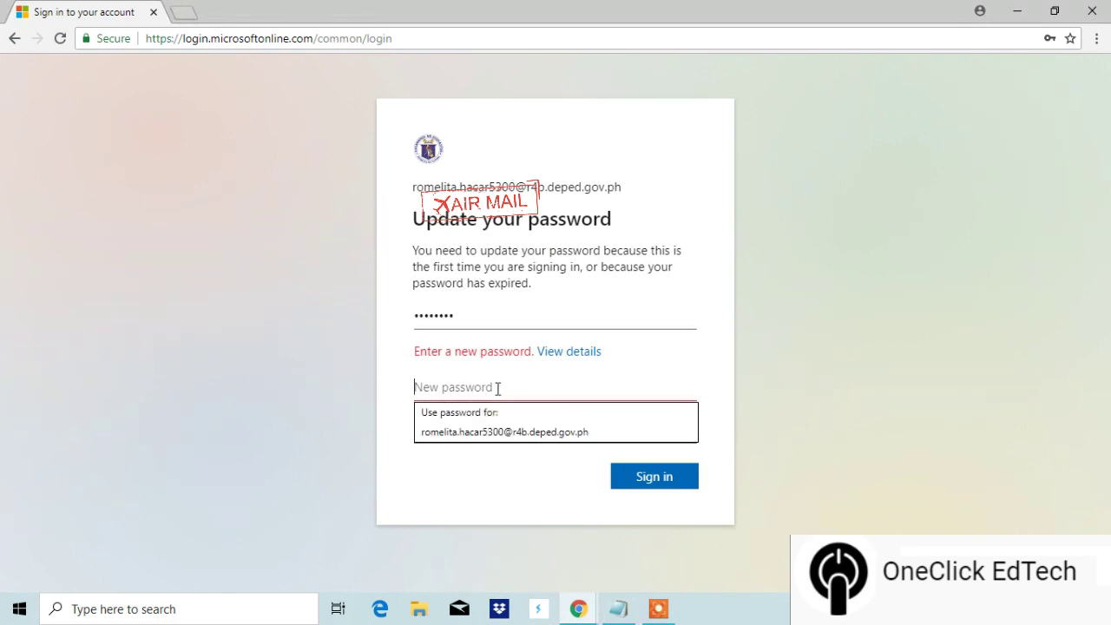
{"action": "right_click", "coordinate": [497, 389]}
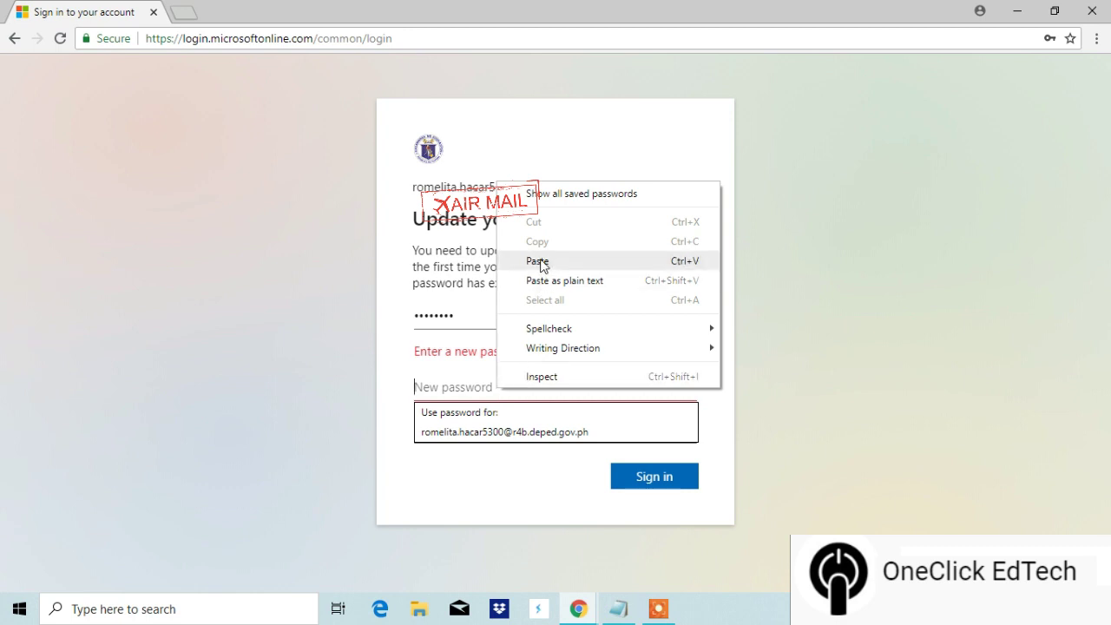
{"action": "left_click", "coordinate": [539, 261]}
{"action": "left_click", "coordinate": [502, 424]}
{"action": "right_click", "coordinate": [500, 424]}
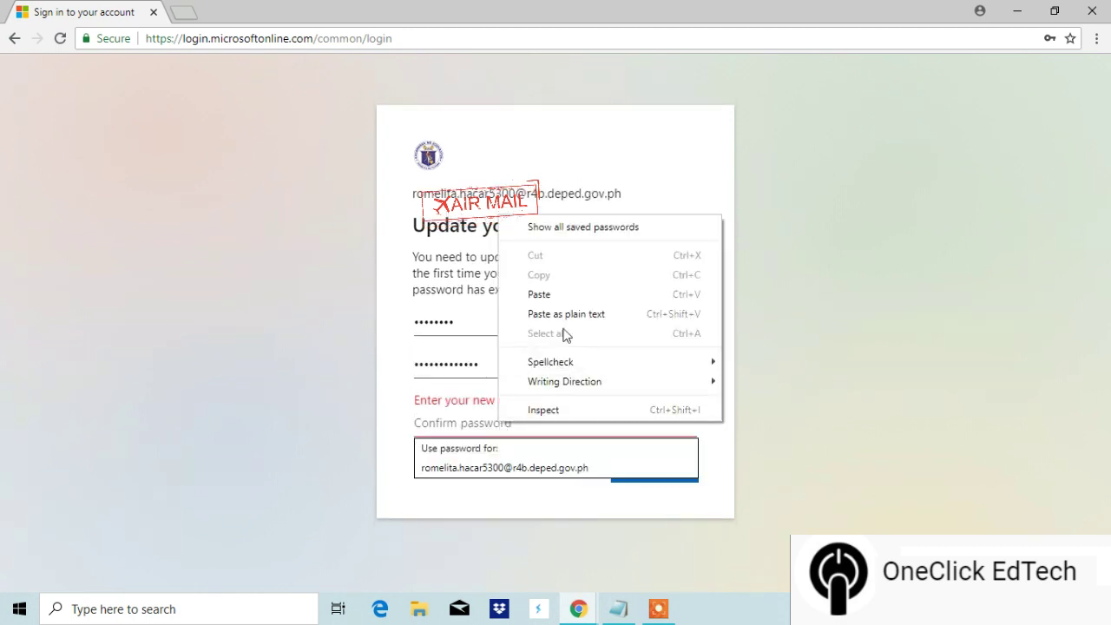
{"action": "left_click", "coordinate": [562, 296]}
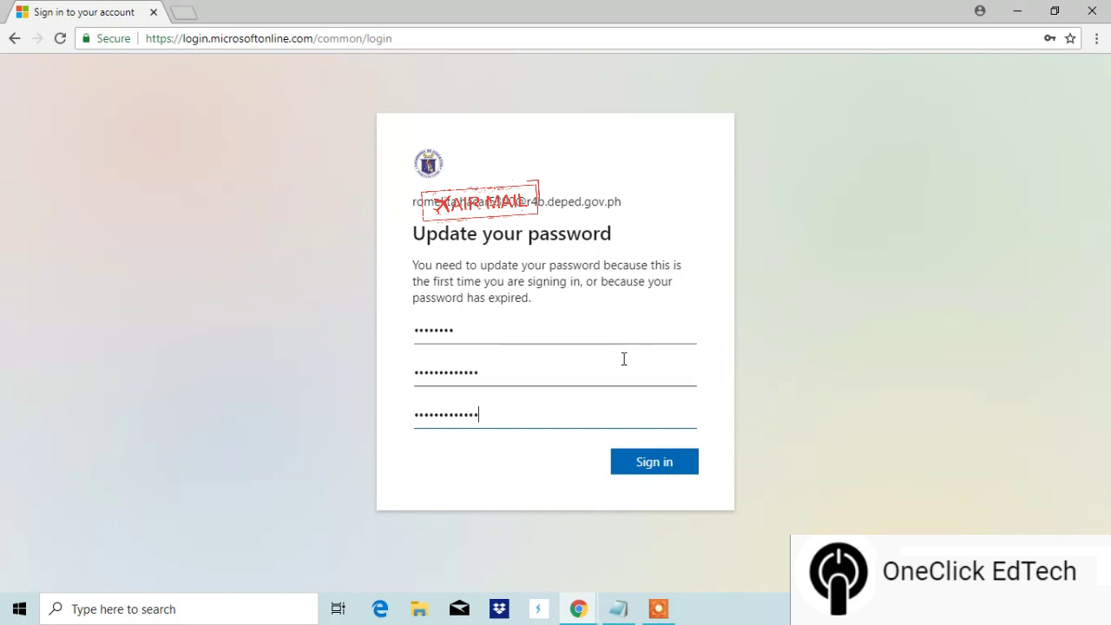
{"action": "left_click", "coordinate": [664, 464]}
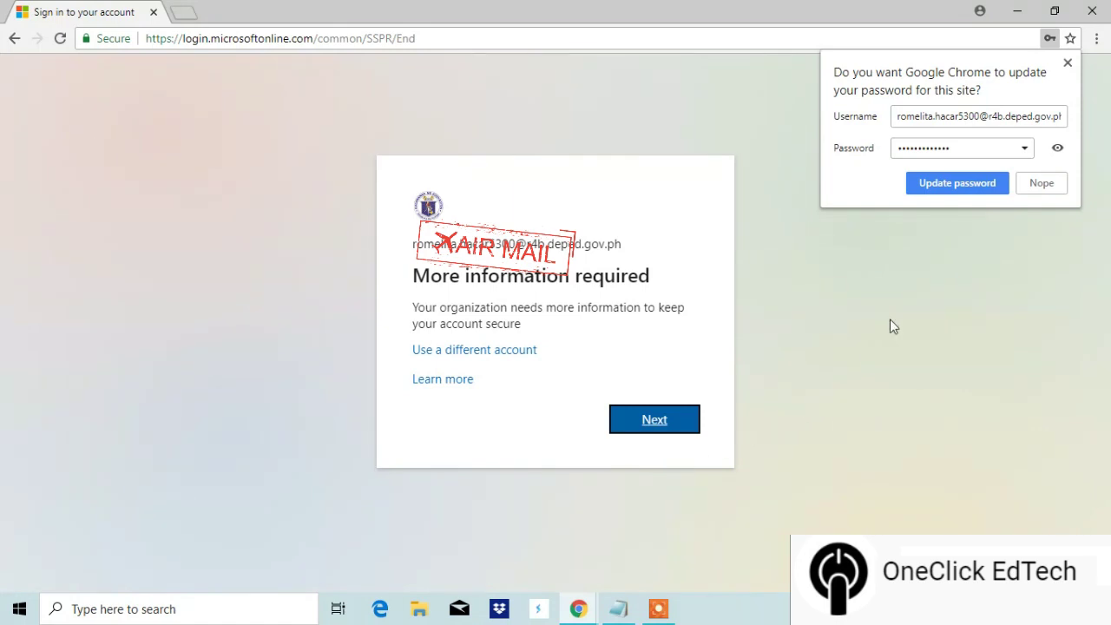
Step: Update the stored password in Chrome and continue past 'More information required'
{"action": "left_click", "coordinate": [963, 195]}
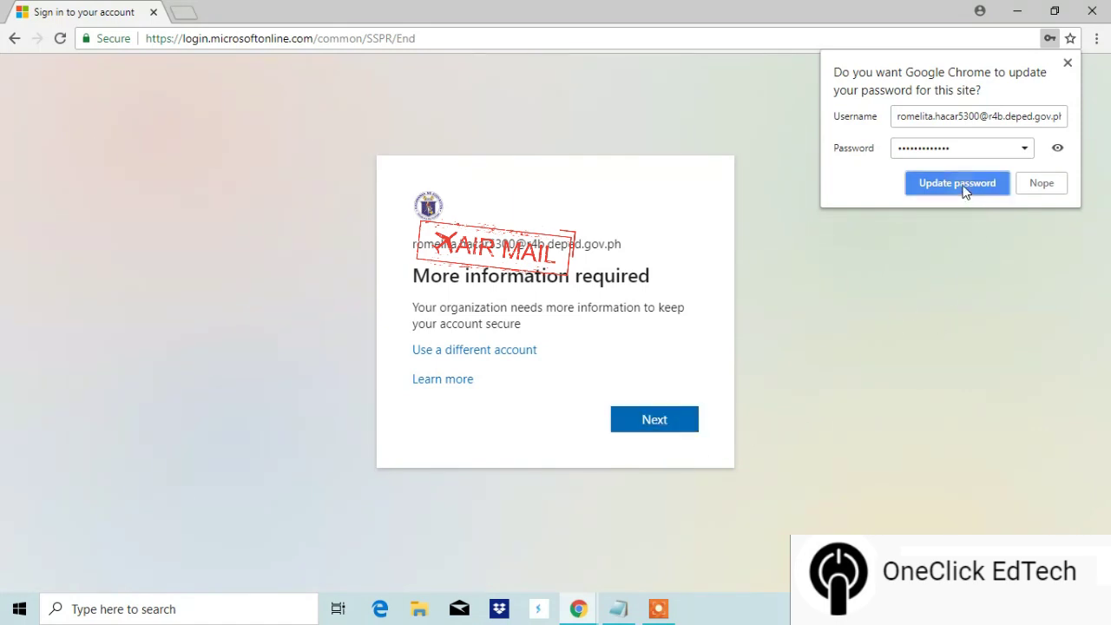
{"action": "left_click", "coordinate": [675, 430]}
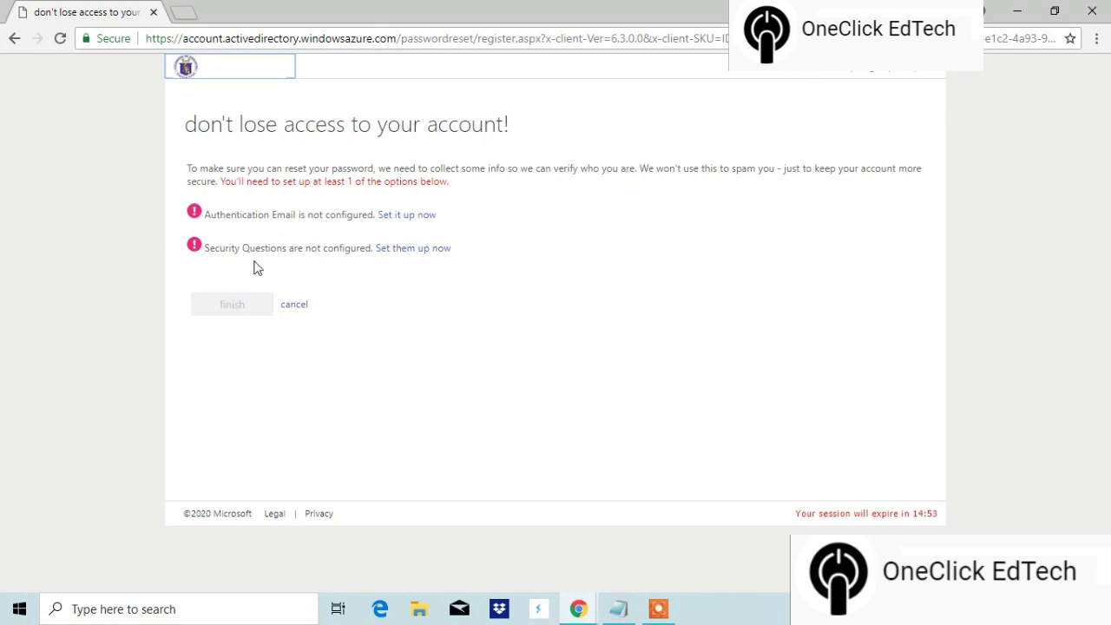
Step: Enter the backup authentication e-mail address, fix its typo, and request a verification code
{"action": "left_click", "coordinate": [429, 224]}
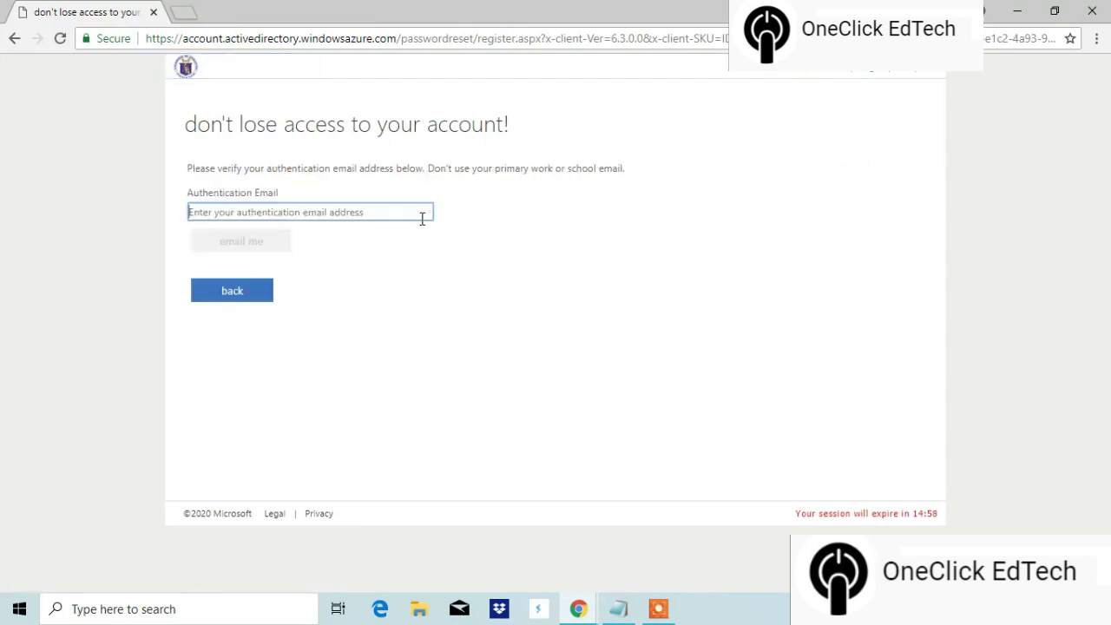
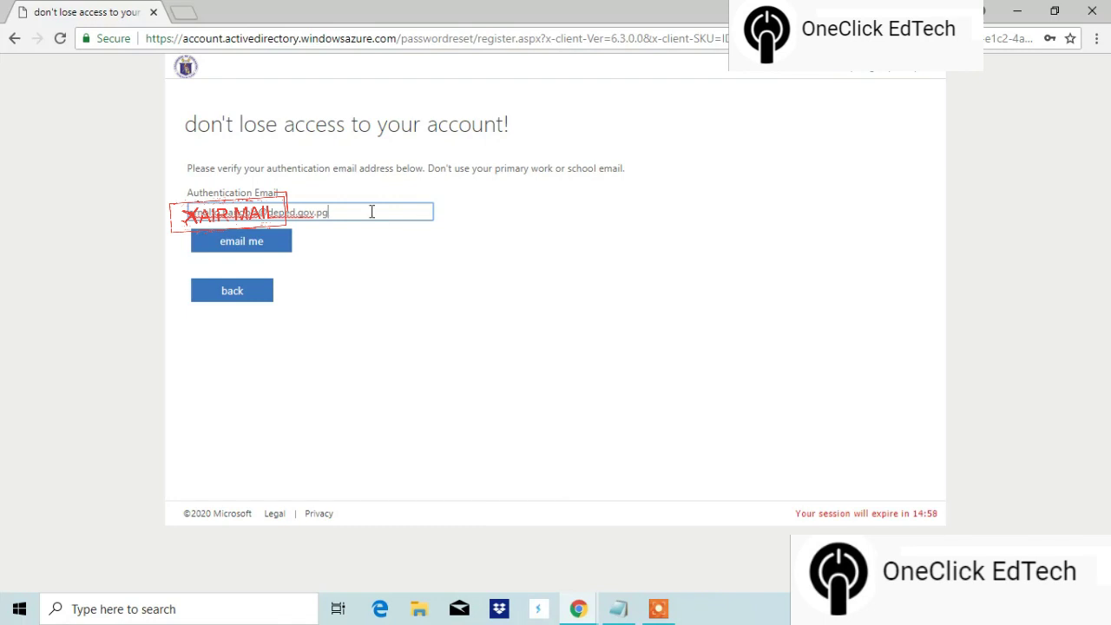
{"action": "left_click", "coordinate": [257, 248]}
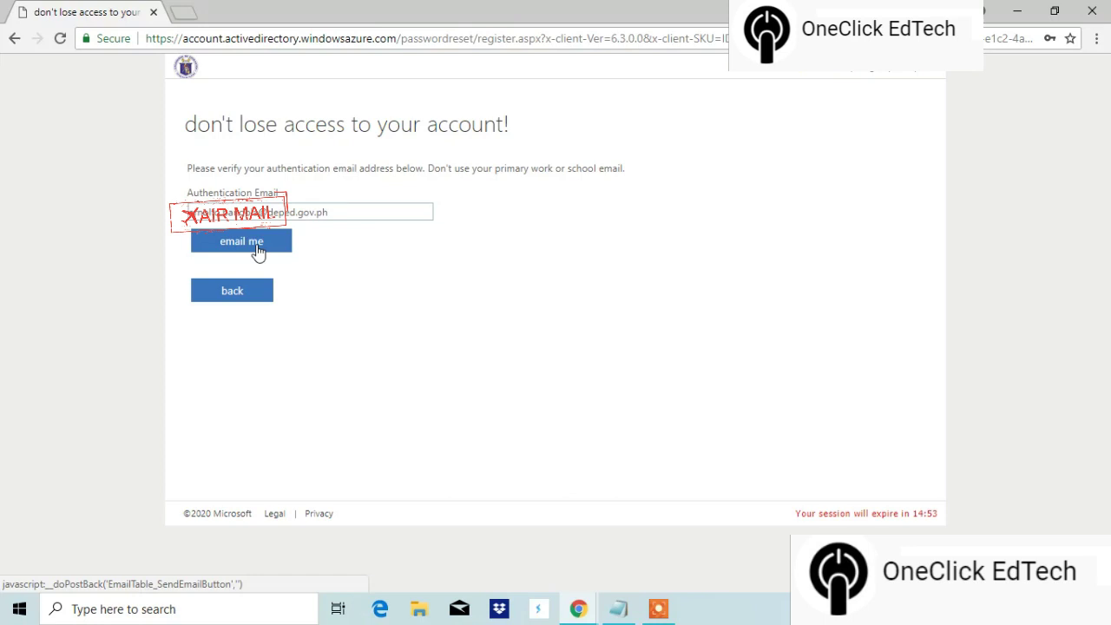
{"action": "left_click", "coordinate": [257, 247]}
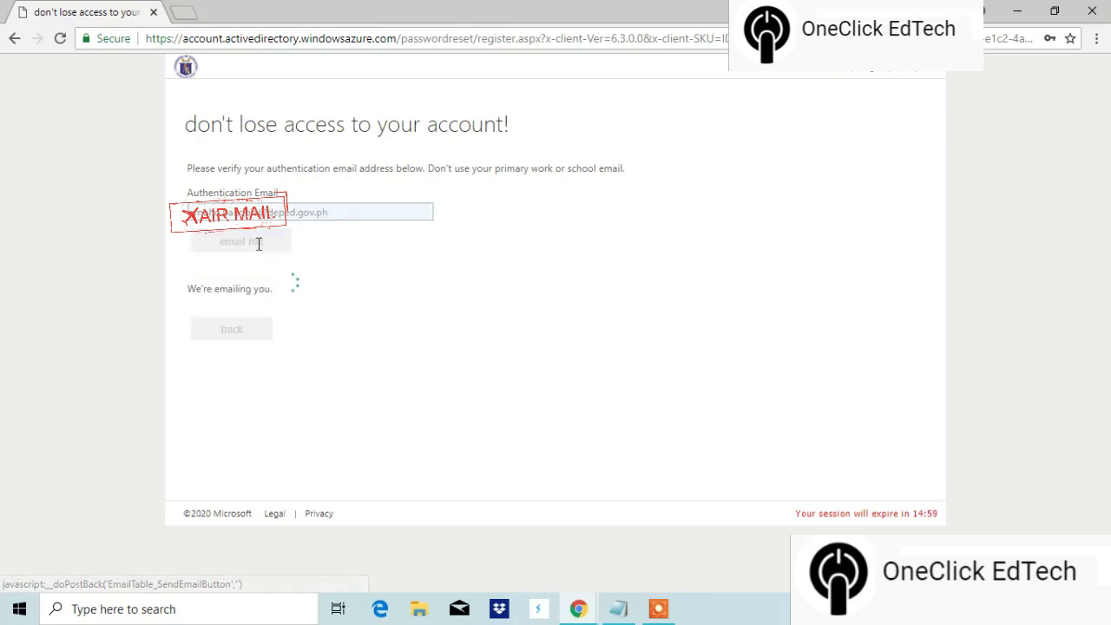
Step: In a new tab, search for gmail and open Gmail from the Google apps grid
{"action": "left_click", "coordinate": [182, 12]}
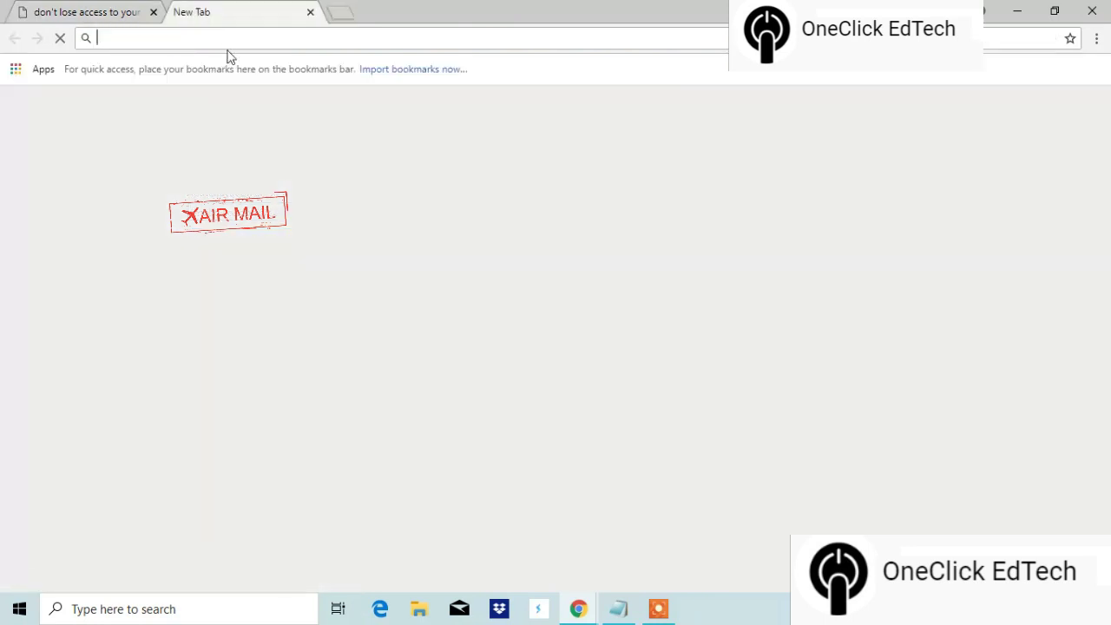
{"action": "type", "text": "gmail"}
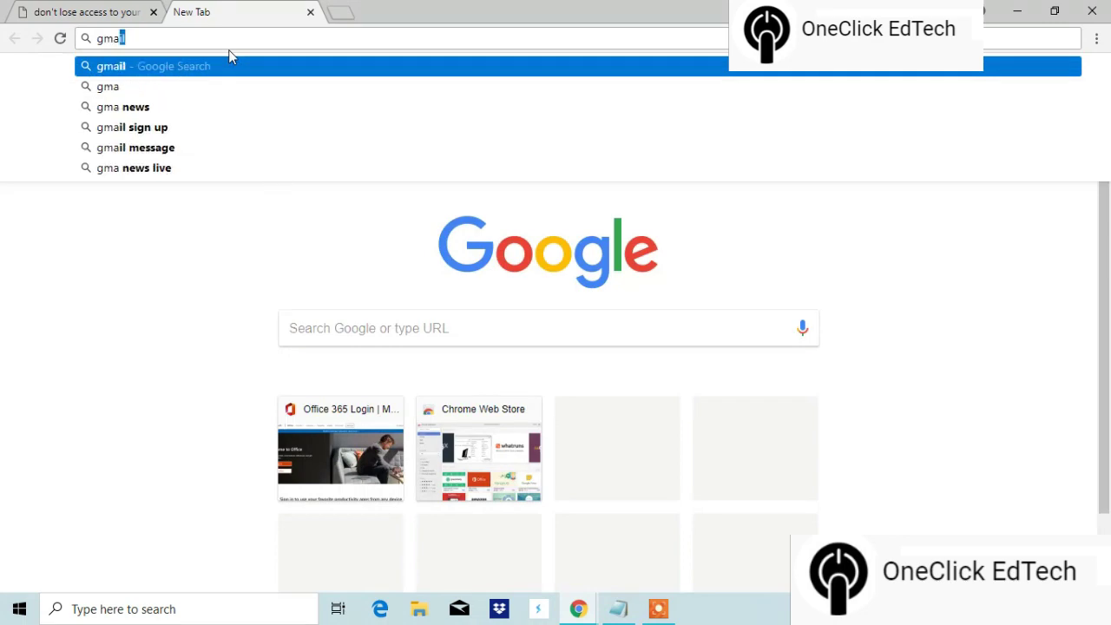
{"action": "key", "text": "Return"}
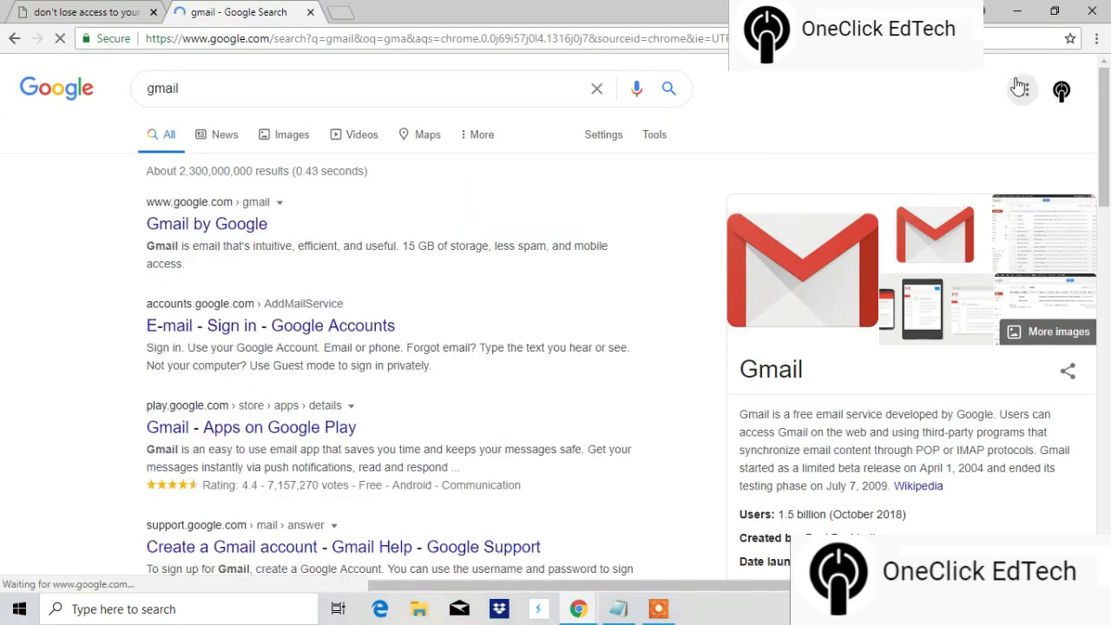
{"action": "left_click", "coordinate": [1020, 90]}
{"action": "left_click", "coordinate": [951, 206]}
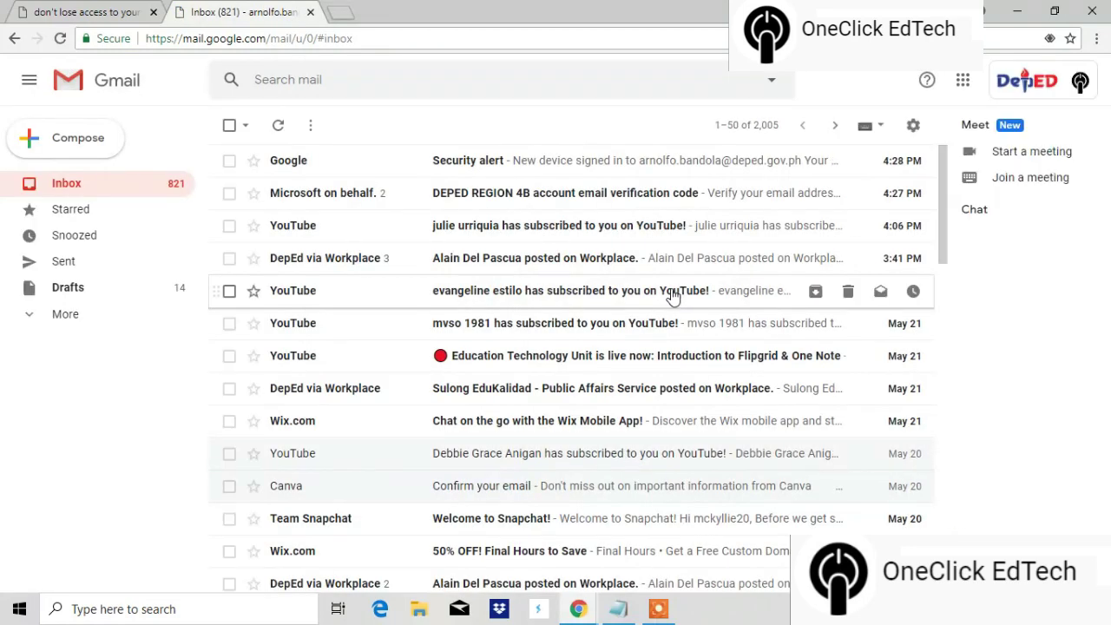
Step: Open the account email verification code message and copy the six-digit code
{"action": "left_click", "coordinate": [525, 199]}
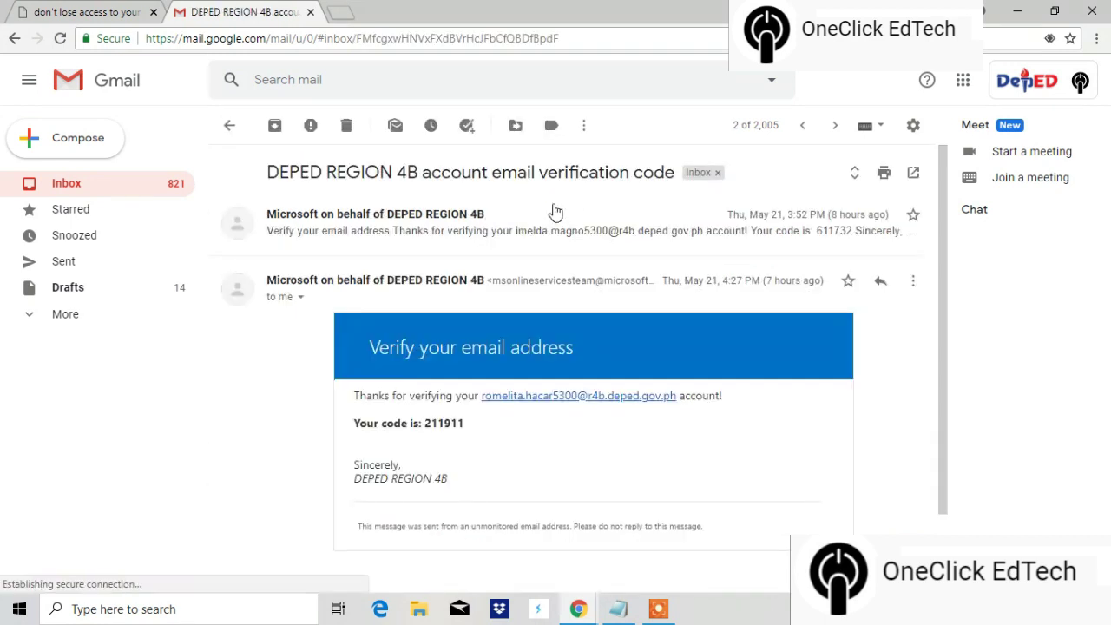
{"action": "left_click_drag", "start_coordinate": [465, 423], "coordinate": [425, 426]}
{"action": "right_click", "coordinate": [441, 425]}
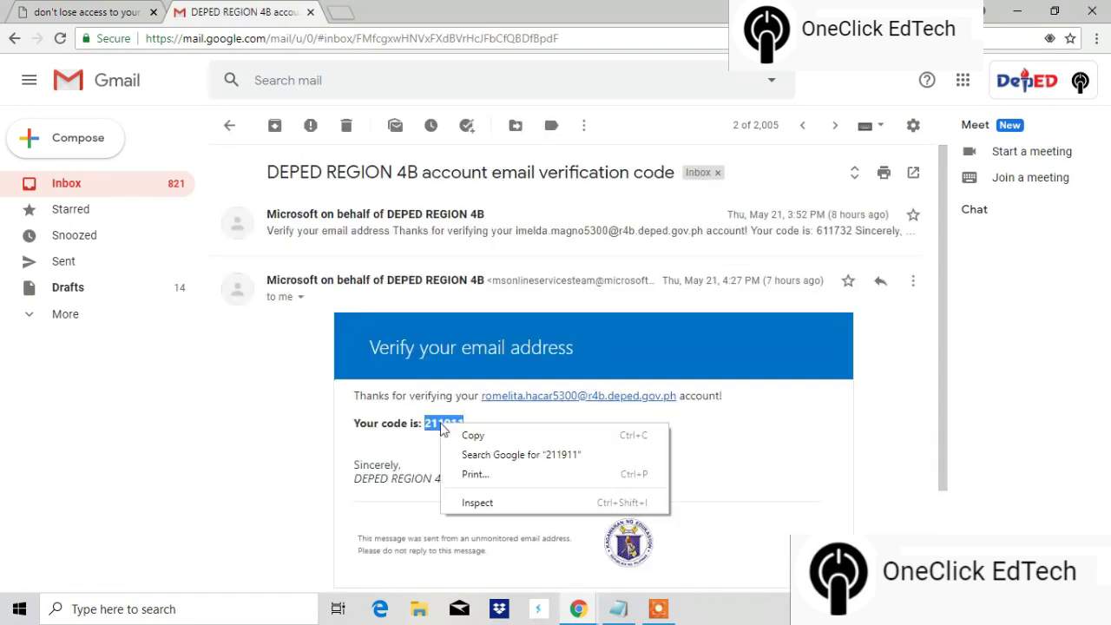
{"action": "left_click", "coordinate": [473, 436]}
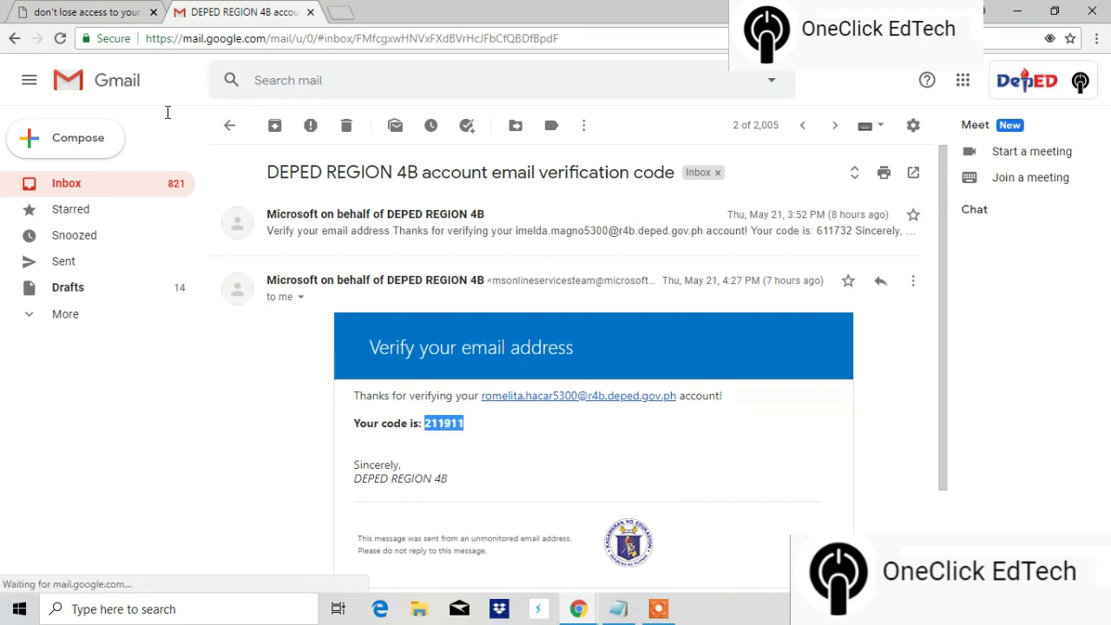
Step: Paste the copied code on the recovery page, verify it, and finish the setup
{"action": "left_click", "coordinate": [106, 12]}
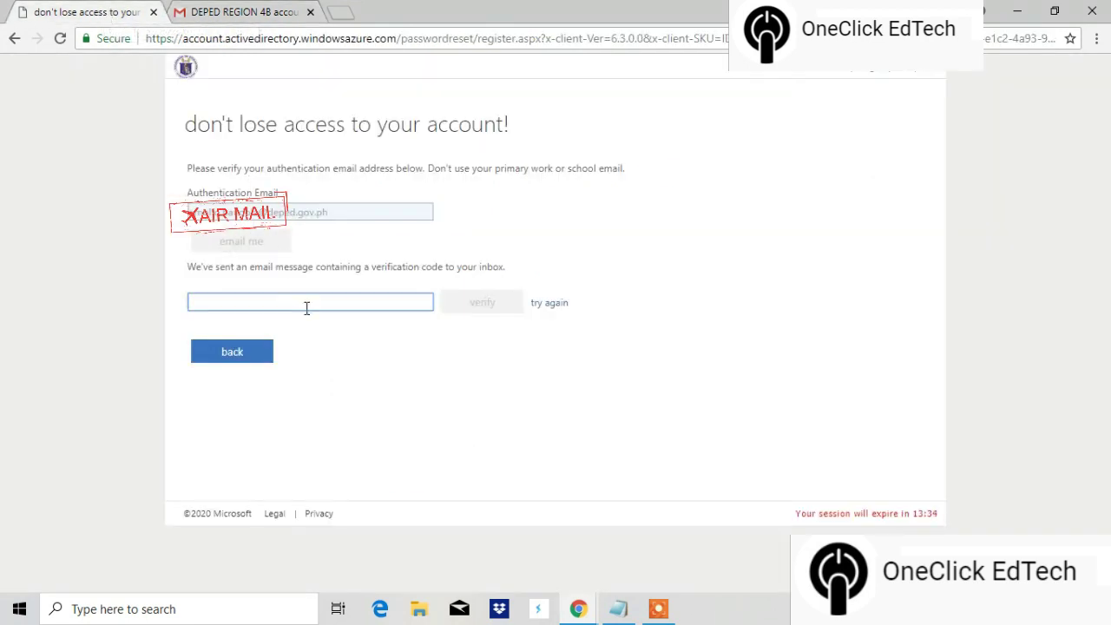
{"action": "right_click", "coordinate": [304, 307]}
{"action": "left_click", "coordinate": [359, 409]}
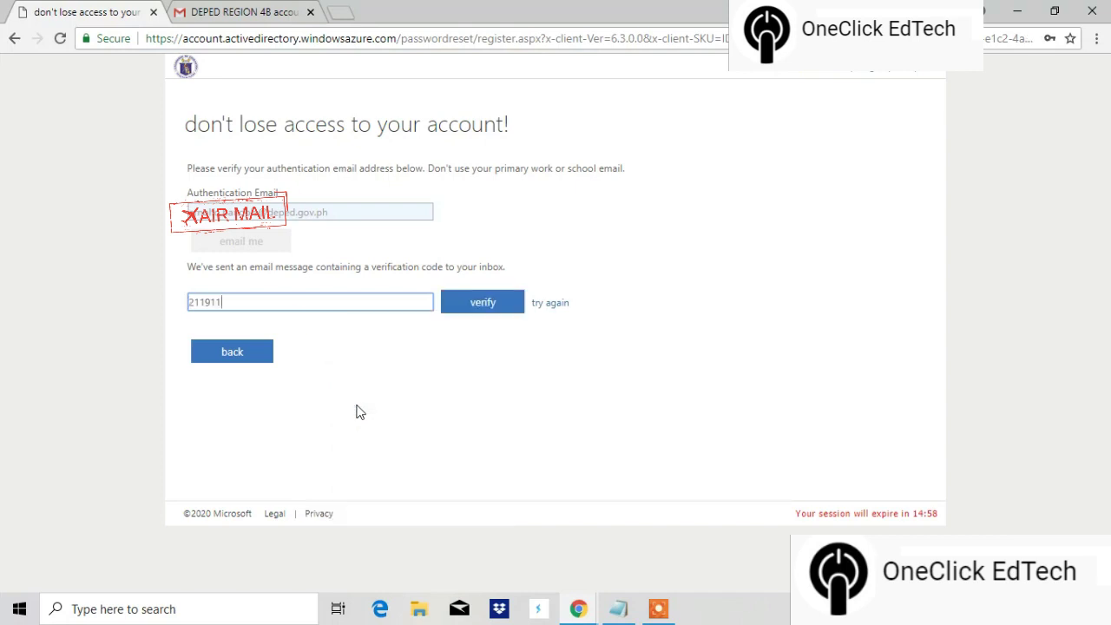
{"action": "left_click", "coordinate": [660, 610]}
{"action": "left_click", "coordinate": [533, 409]}
{"action": "left_click", "coordinate": [483, 303]}
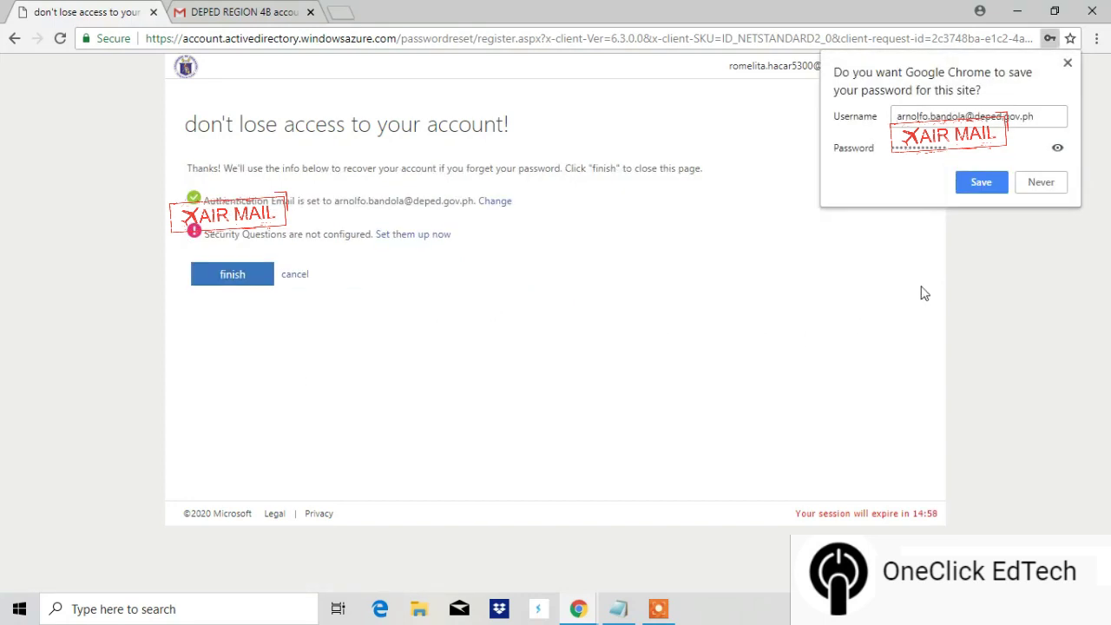
{"action": "left_click", "coordinate": [243, 279]}
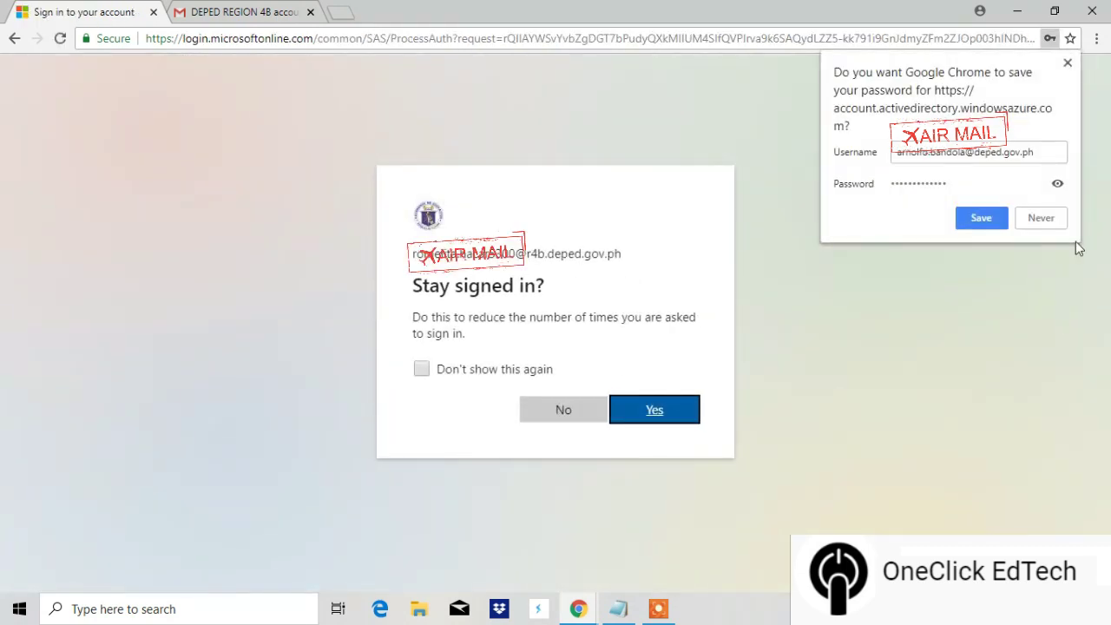
Step: Decline saving the password, stay signed in without asking again, and close the welcome message
{"action": "left_click", "coordinate": [1056, 219]}
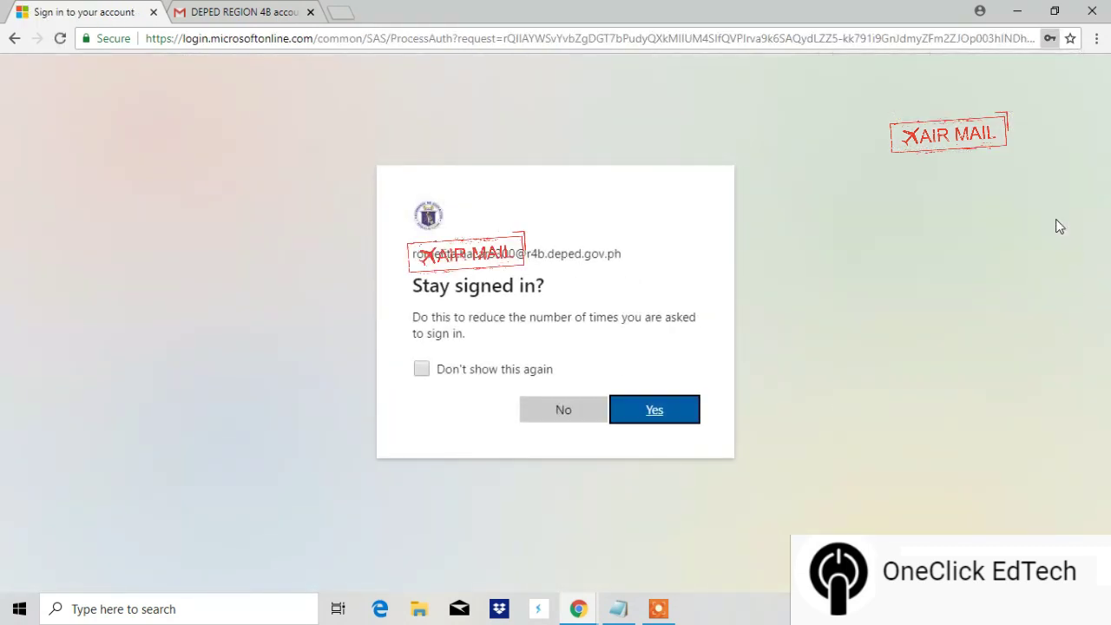
{"action": "left_click", "coordinate": [421, 371]}
{"action": "left_click", "coordinate": [658, 414]}
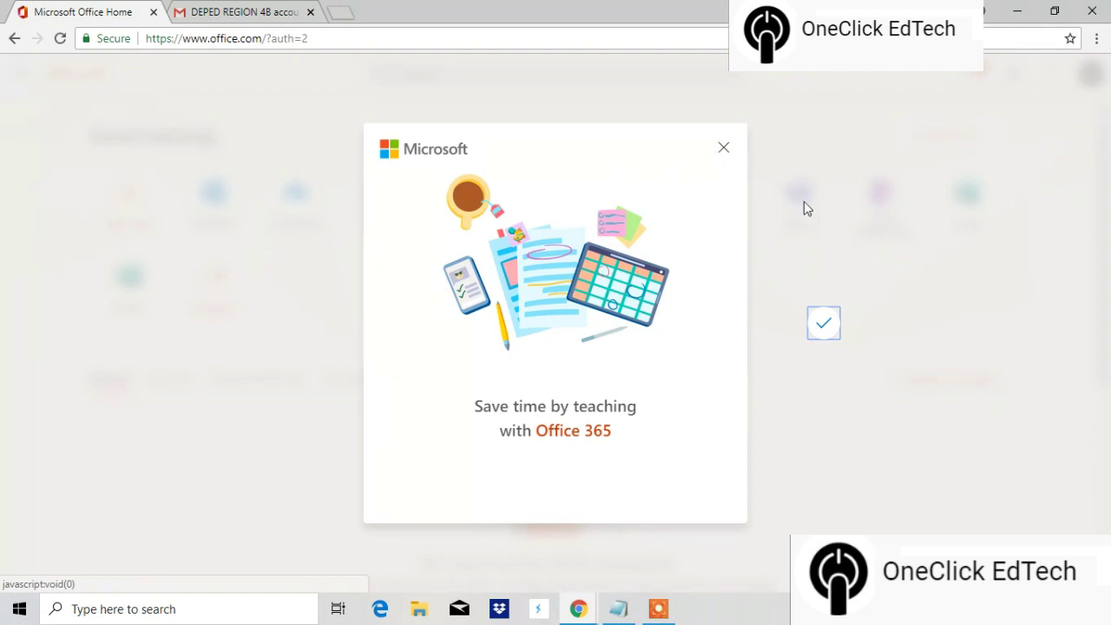
{"action": "left_click", "coordinate": [726, 151]}
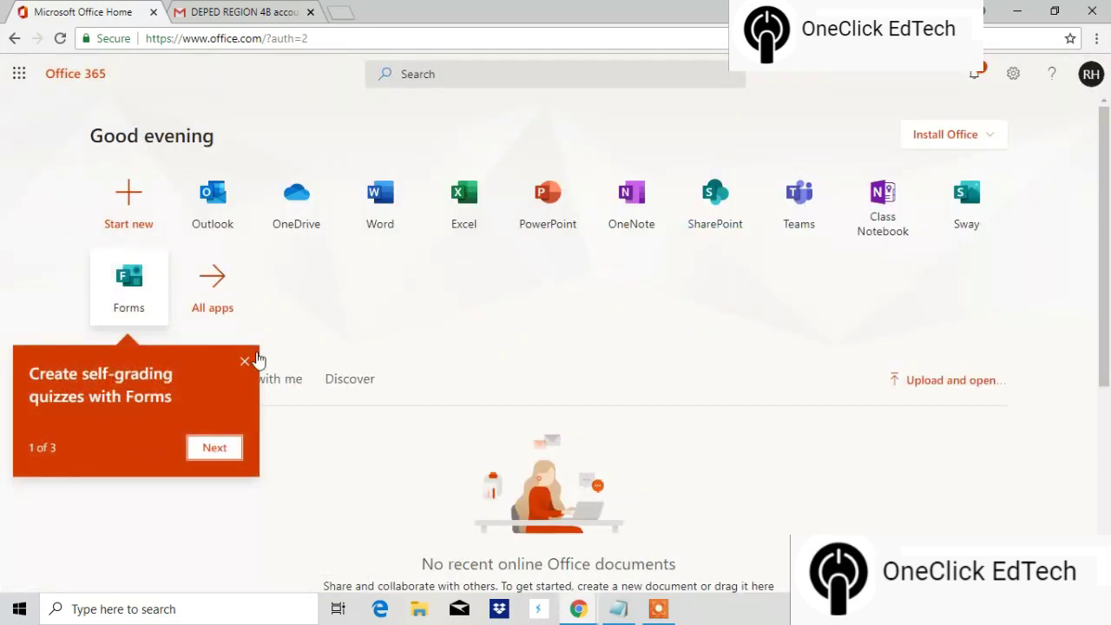
Step: Close the Forms tip, download the Office 365 apps installer, and run OfficeSetup.exe
{"action": "left_click", "coordinate": [244, 363]}
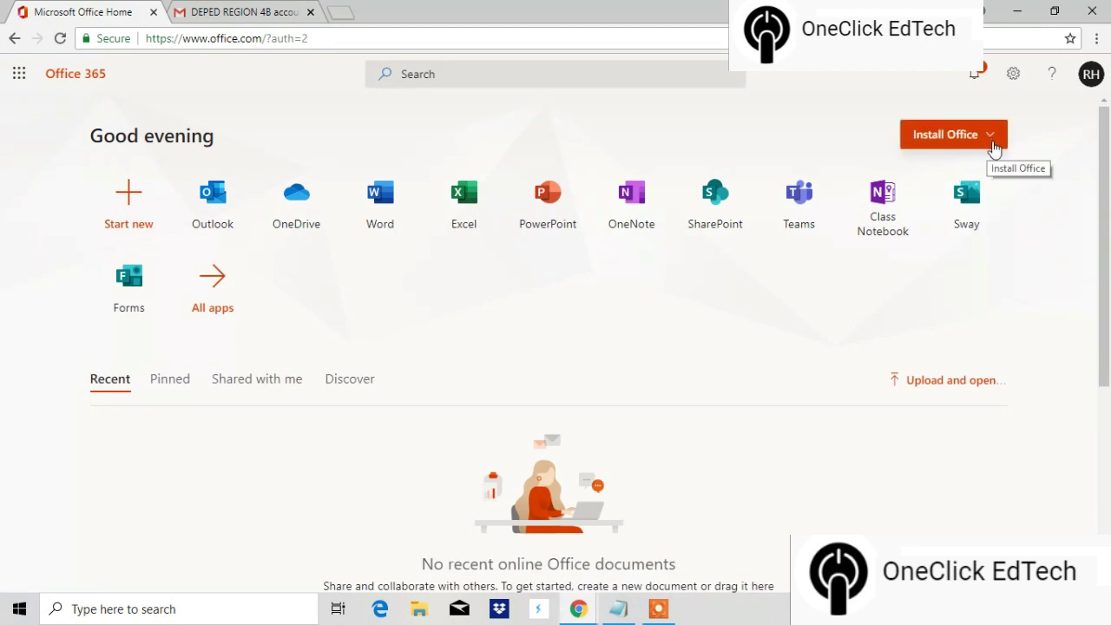
{"action": "left_click", "coordinate": [995, 147]}
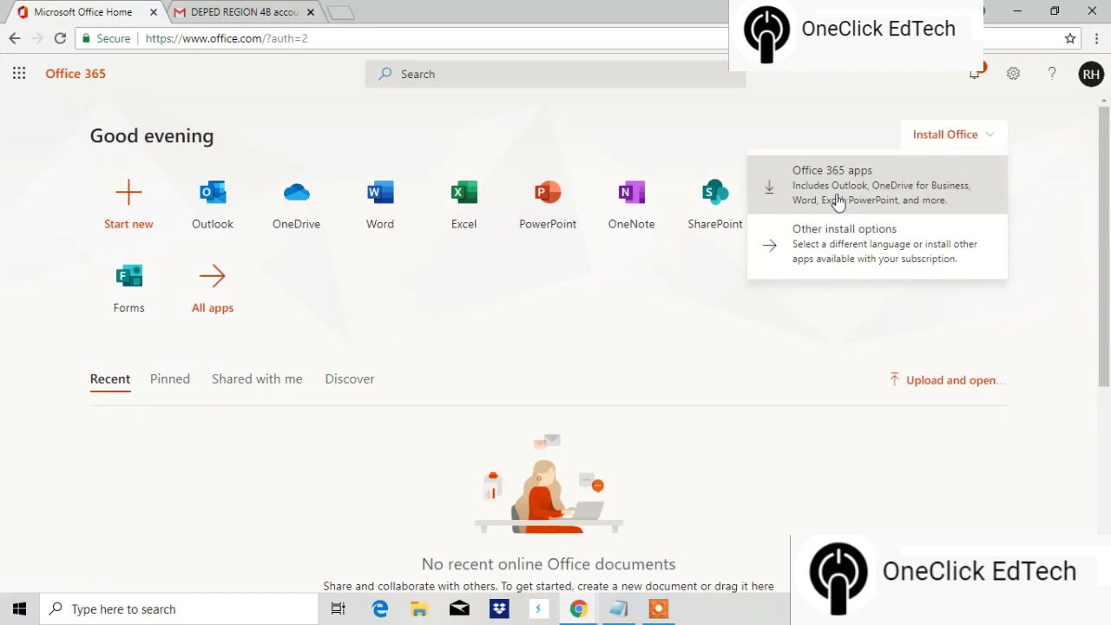
{"action": "left_click", "coordinate": [841, 196]}
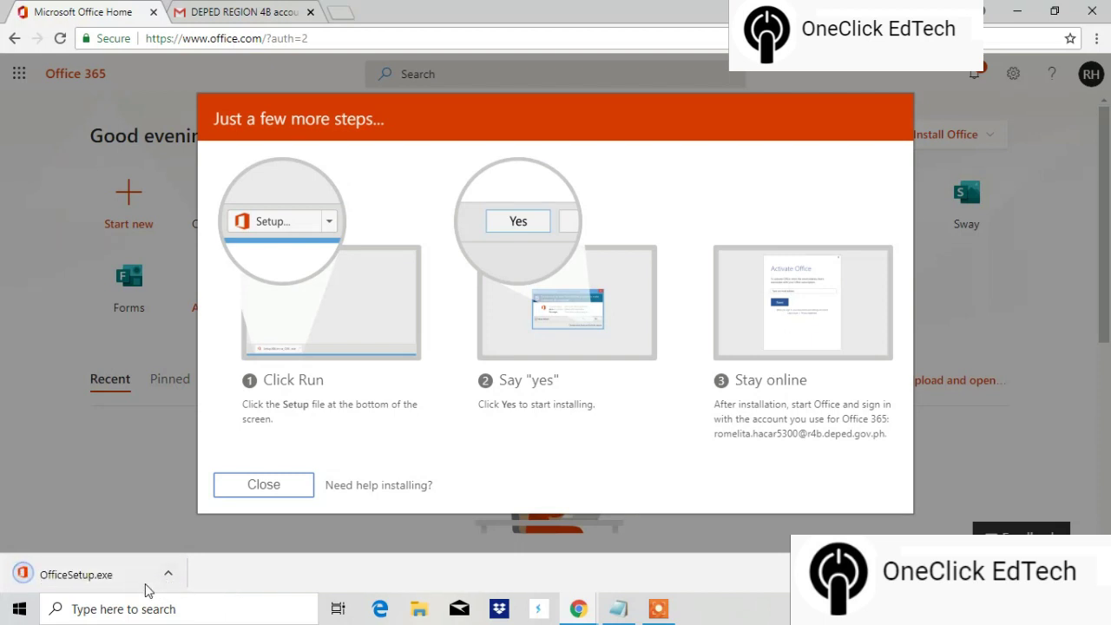
{"action": "left_click", "coordinate": [132, 584]}
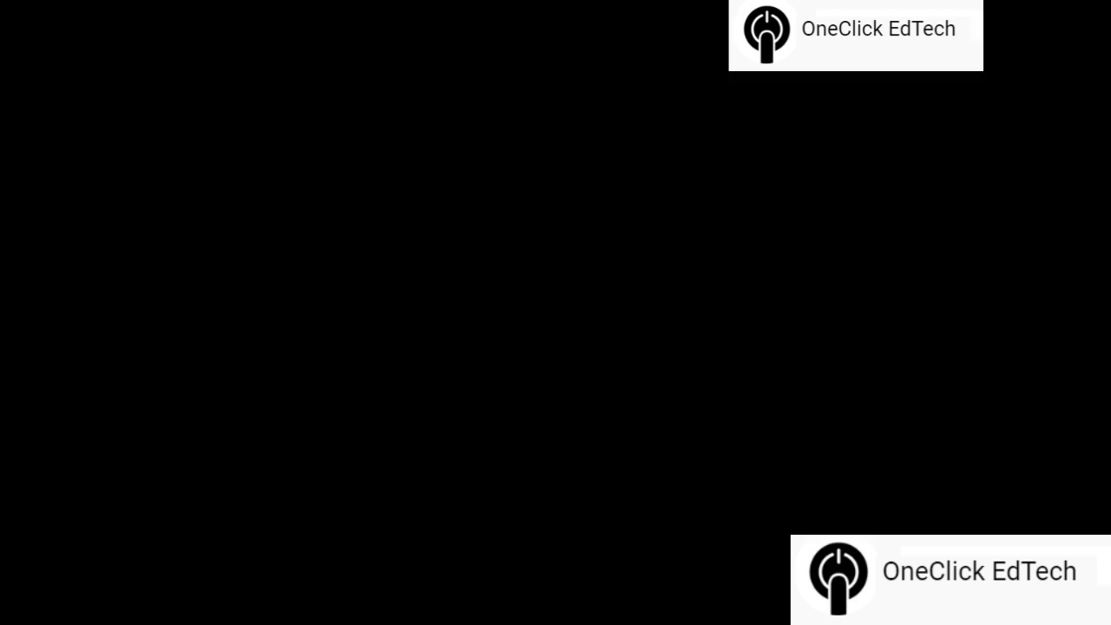
Step: Approve the User Account Control prompt so Office setup can make changes
{"action": "left_click", "coordinate": [519, 425]}
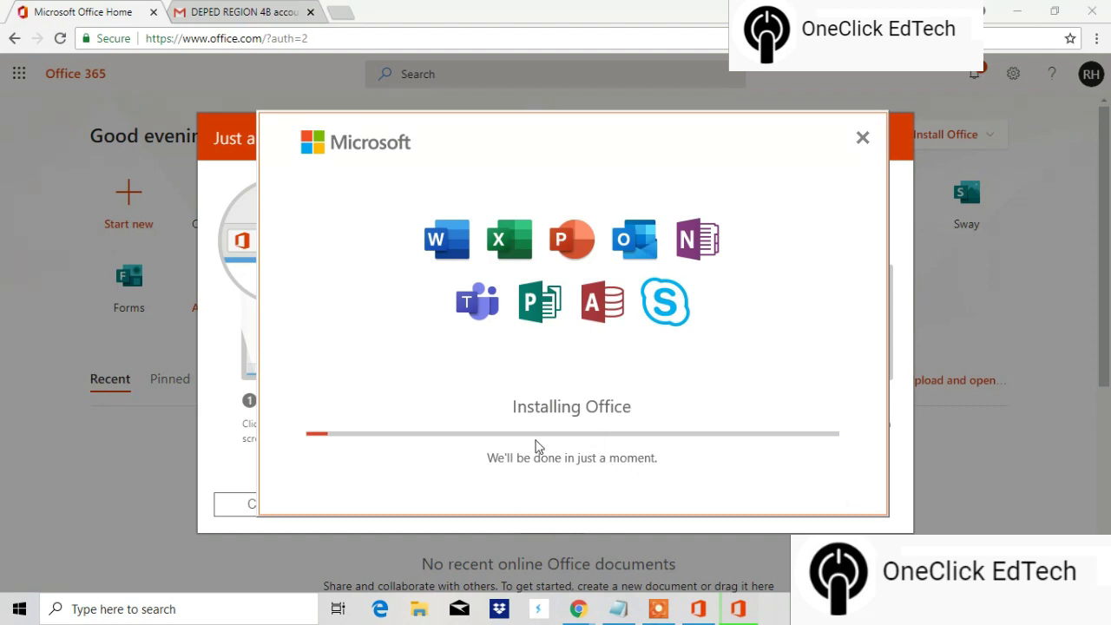
Step: Find the Alarms & Clock app by searching 'alarm' and start its stopwatch
{"action": "left_click", "coordinate": [180, 609]}
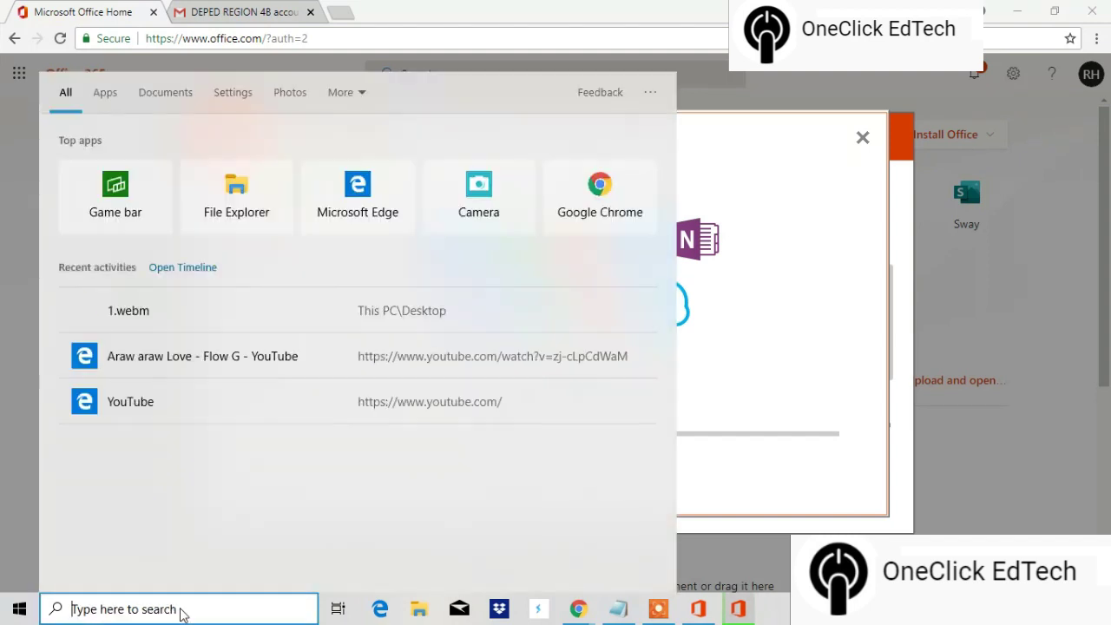
{"action": "type", "text": "alarms"}
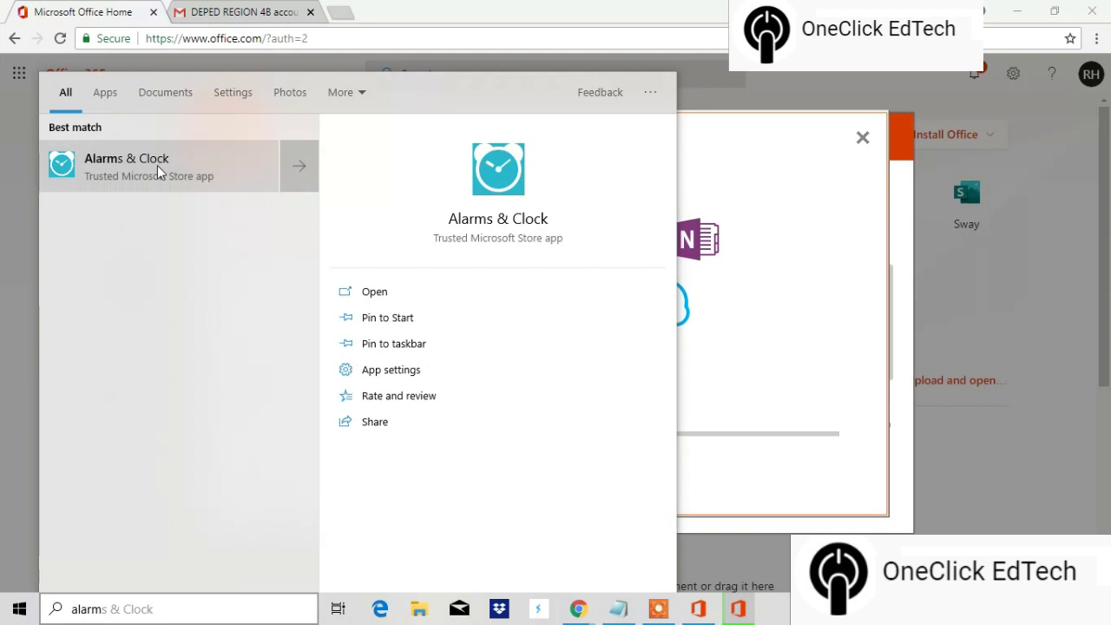
{"action": "left_click", "coordinate": [157, 165]}
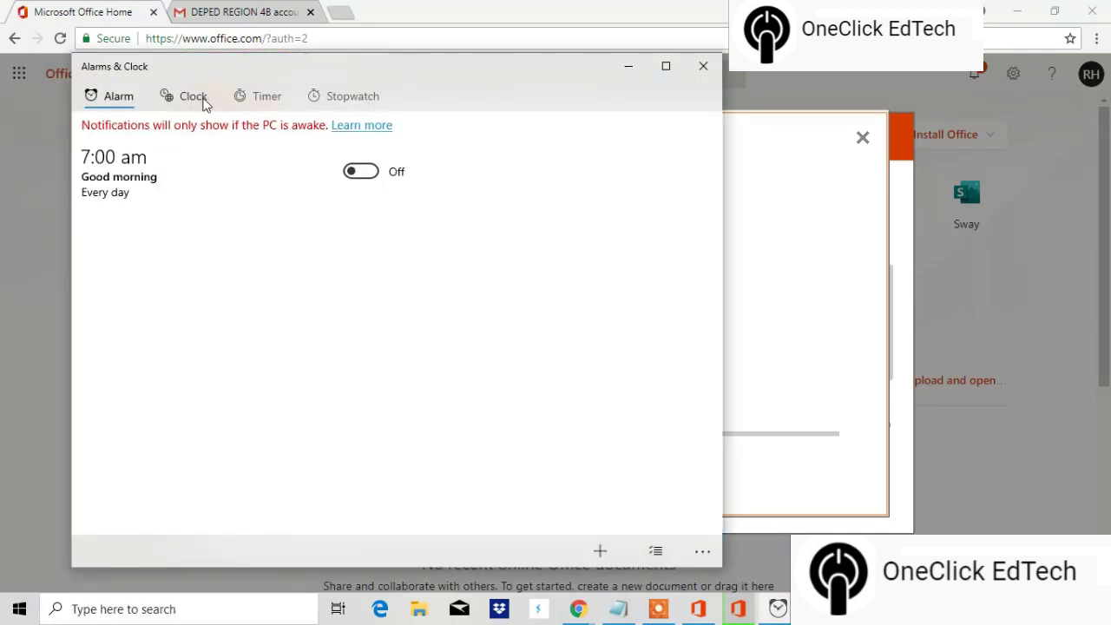
{"action": "left_click", "coordinate": [320, 97]}
{"action": "left_click", "coordinate": [393, 367]}
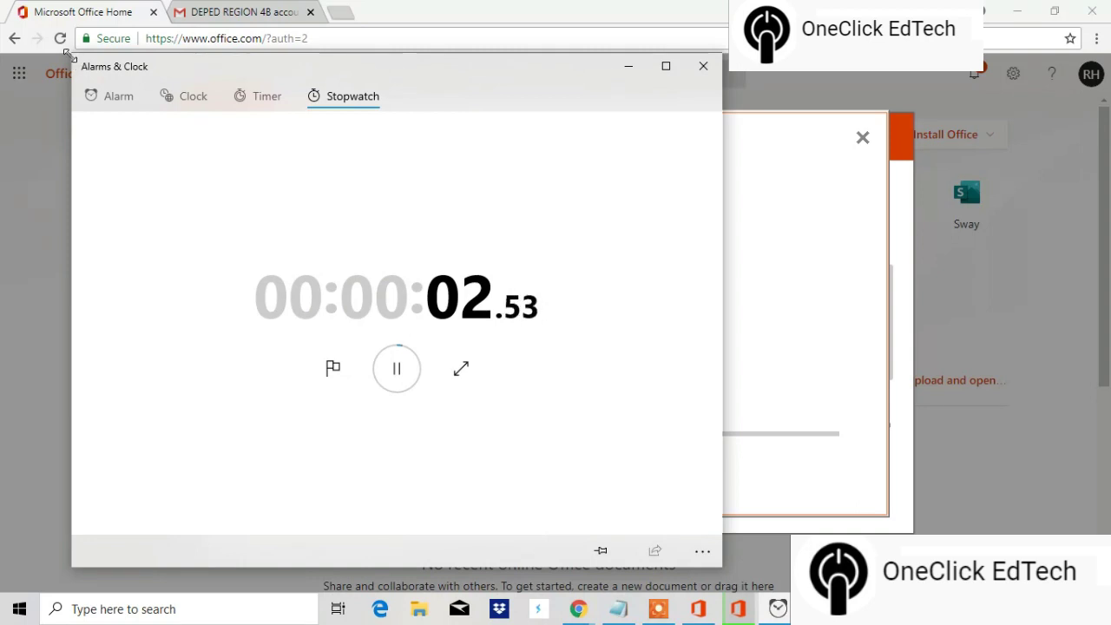
Step: Shrink the clock window, move it to the right edge, and bring the installer forward
{"action": "left_click_drag", "start_coordinate": [73, 55], "coordinate": [474, 227]}
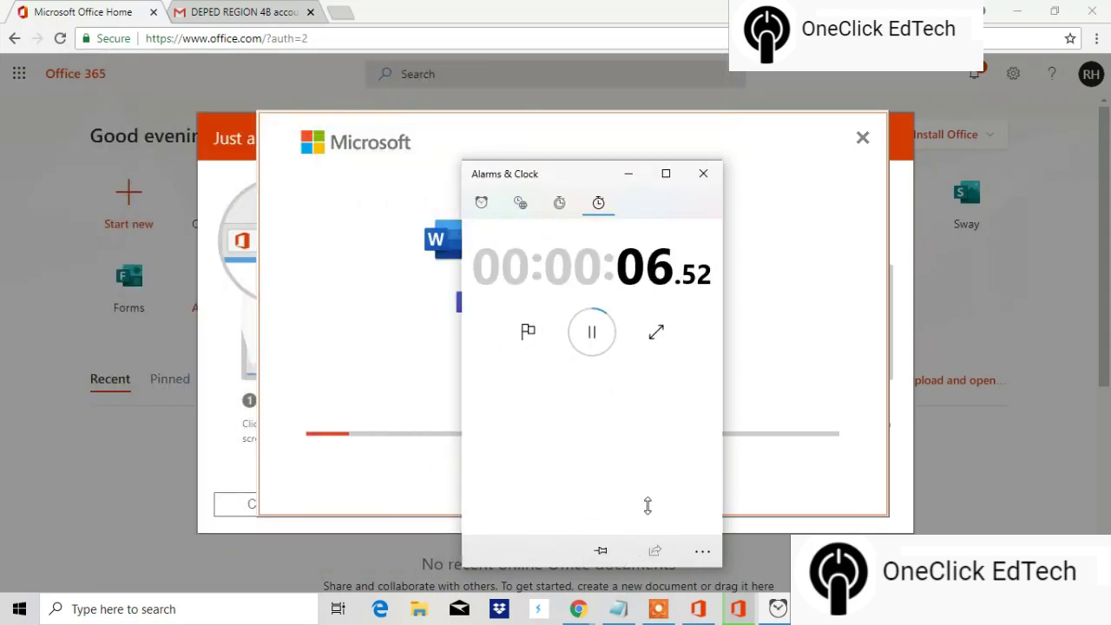
{"action": "left_click_drag", "start_coordinate": [568, 175], "coordinate": [956, 159]}
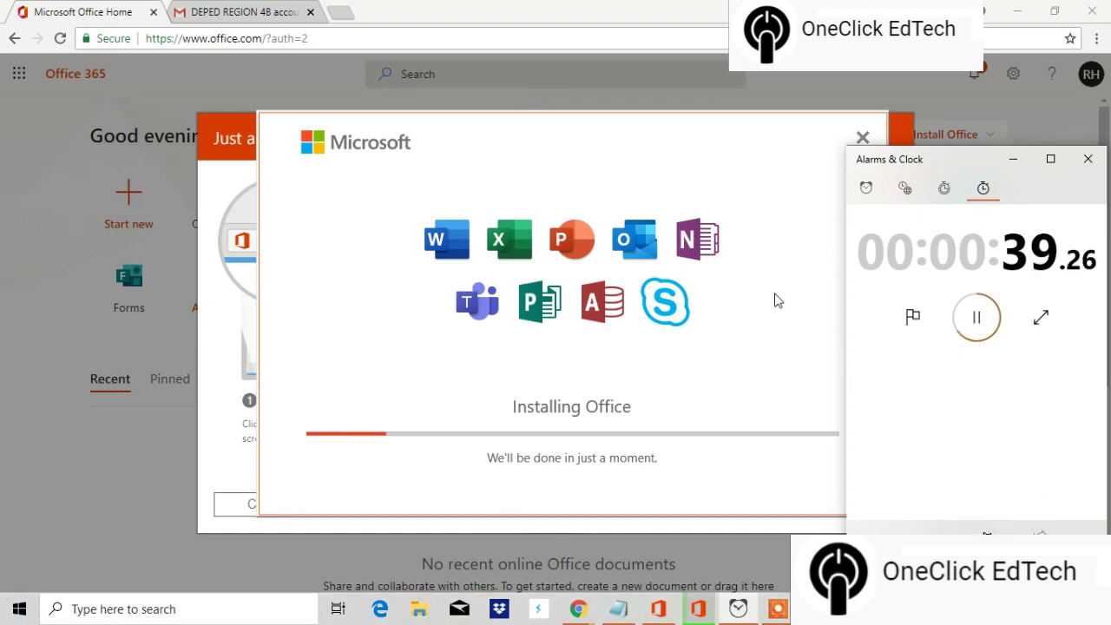
{"action": "left_click", "coordinate": [710, 165]}
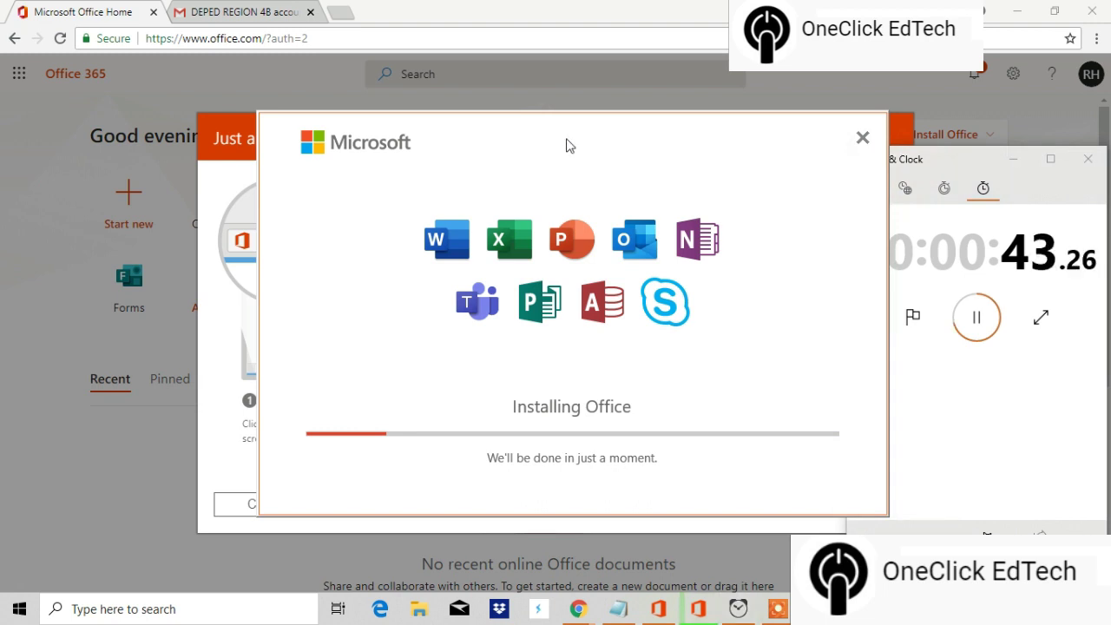
Step: Run Google's speed test in a new tab, getting 62.3 Mbps download and 5.67 Mbps upload
{"action": "left_click", "coordinate": [343, 13]}
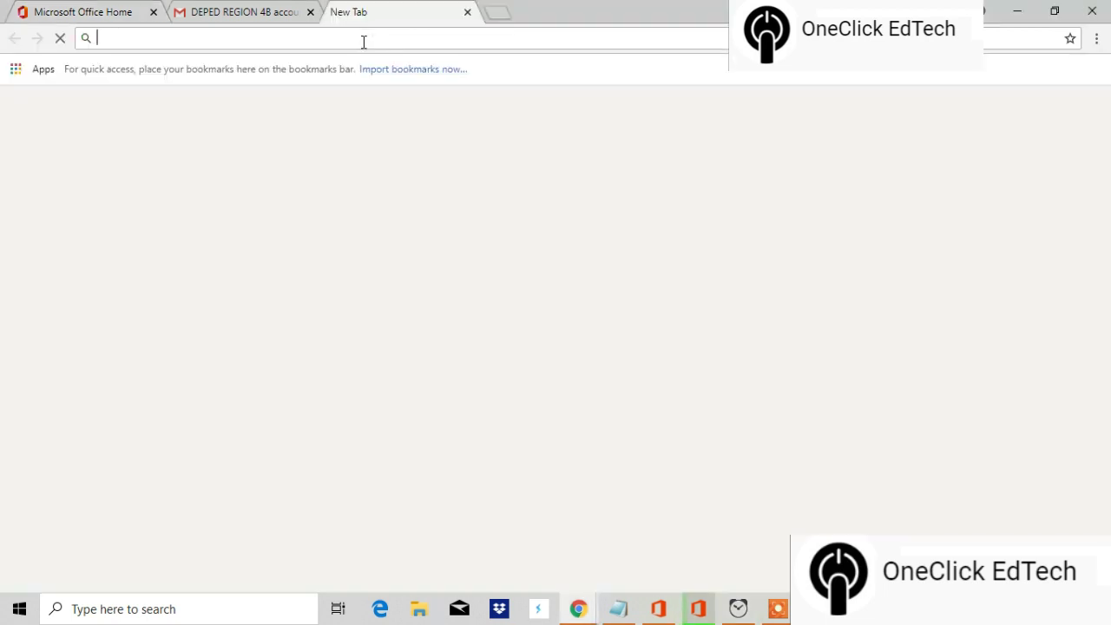
{"action": "type", "text": "fast"}
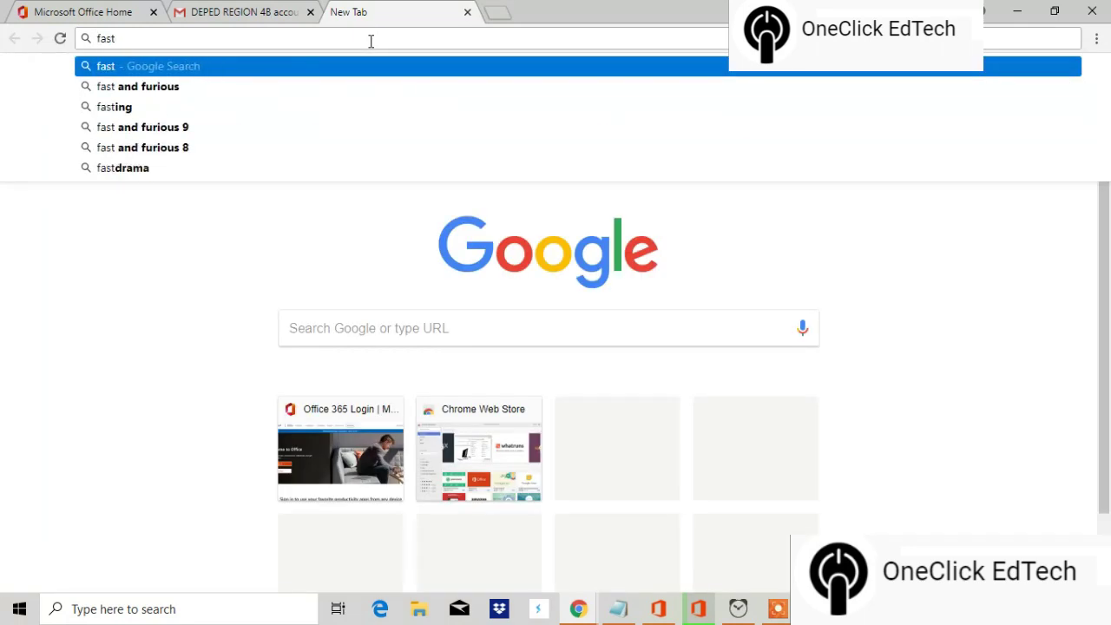
{"action": "key", "text": "BackSpace"}
{"action": "key", "text": "BackSpace"}
{"action": "key", "text": "BackSpace"}
{"action": "key", "text": "BackSpace"}
{"action": "type", "text": "spe"}
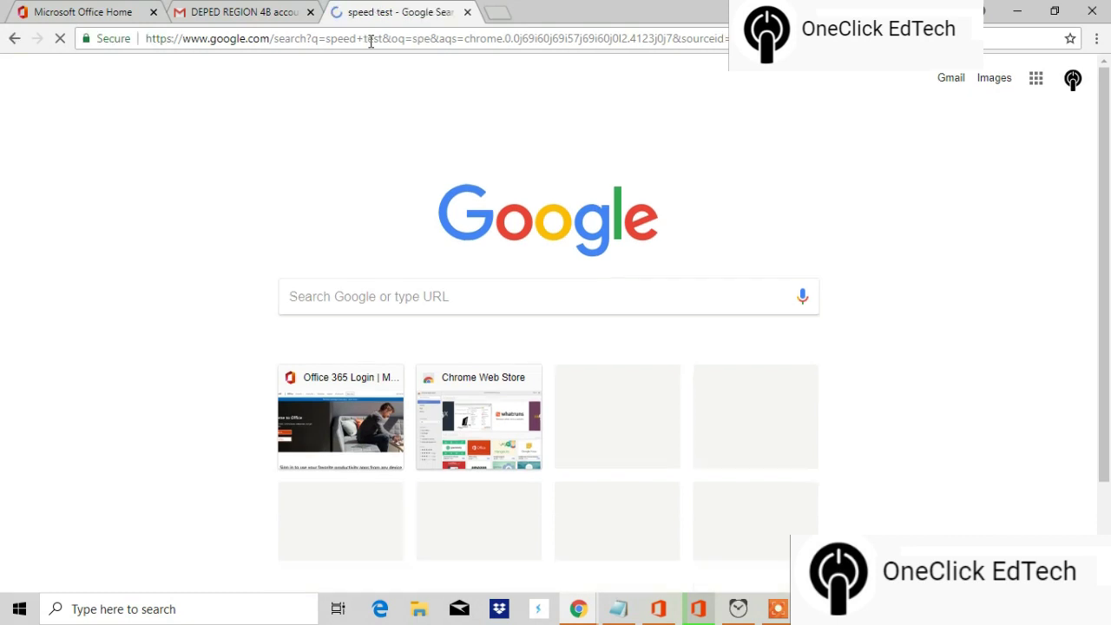
{"action": "left_click", "coordinate": [587, 399]}
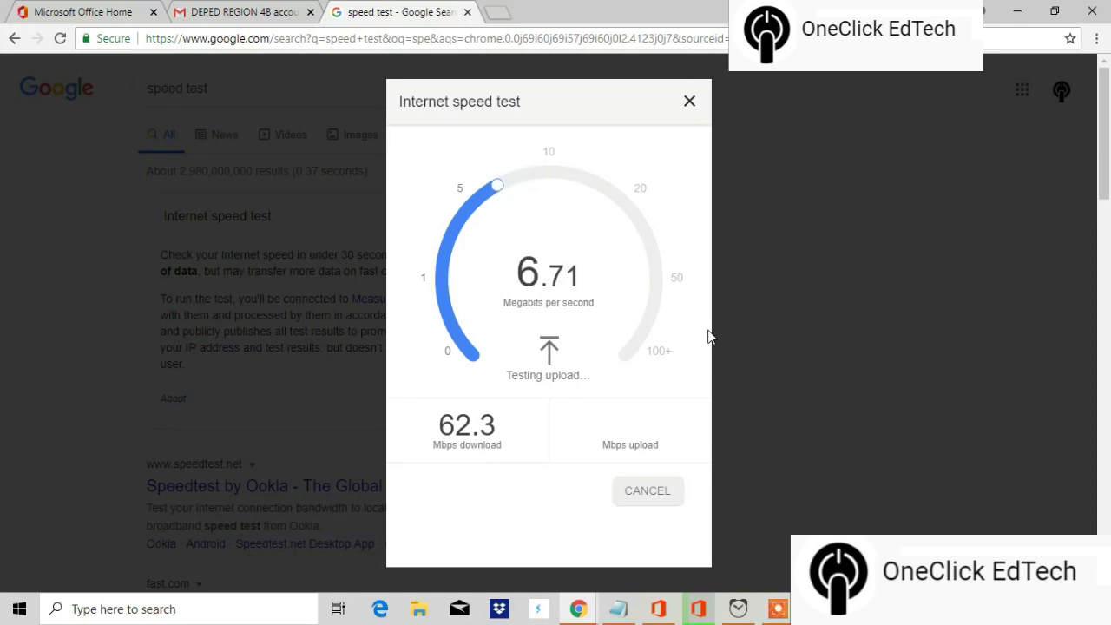
{"action": "left_click", "coordinate": [699, 610]}
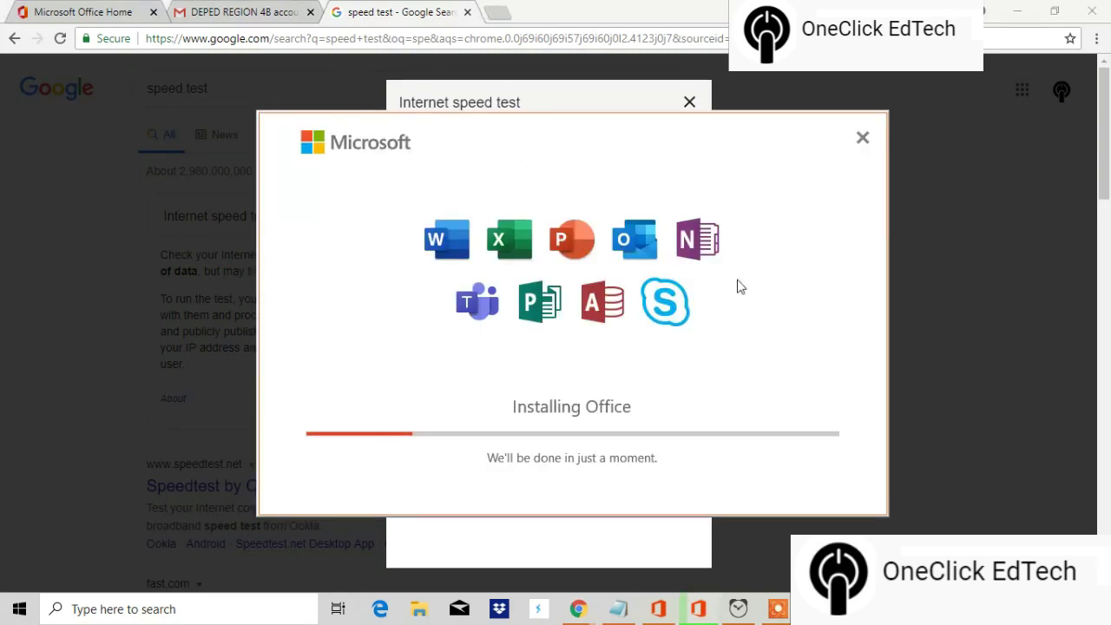
{"action": "left_click", "coordinate": [631, 91]}
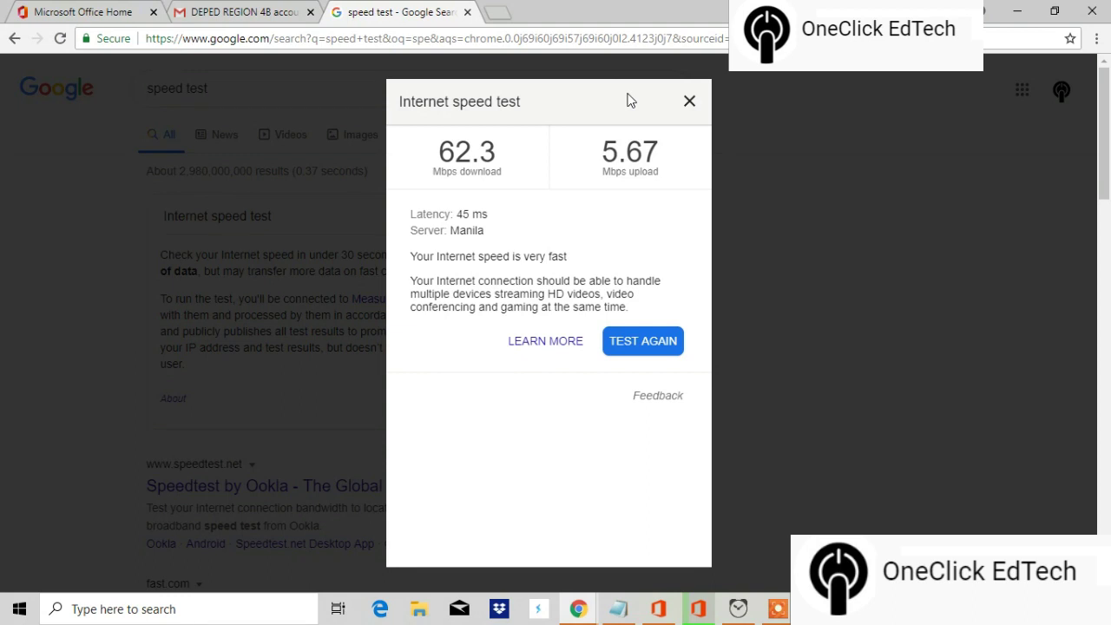
{"action": "left_click", "coordinate": [690, 102]}
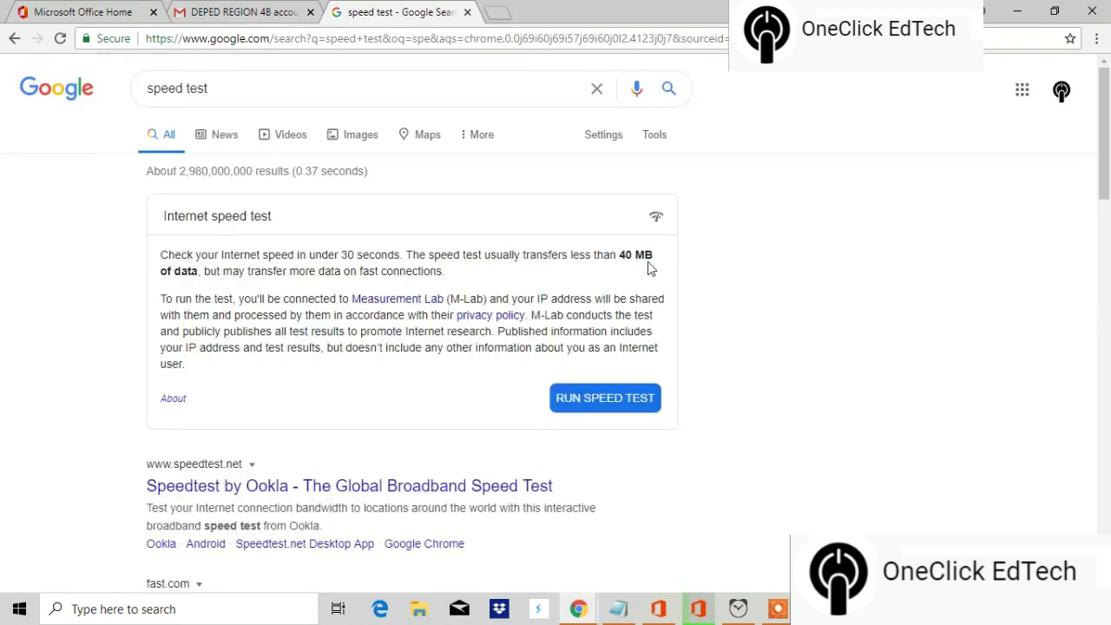
Step: Close the speed test tab, sign out of Gmail, close its tab, and minimise Chrome
{"action": "left_click", "coordinate": [468, 13]}
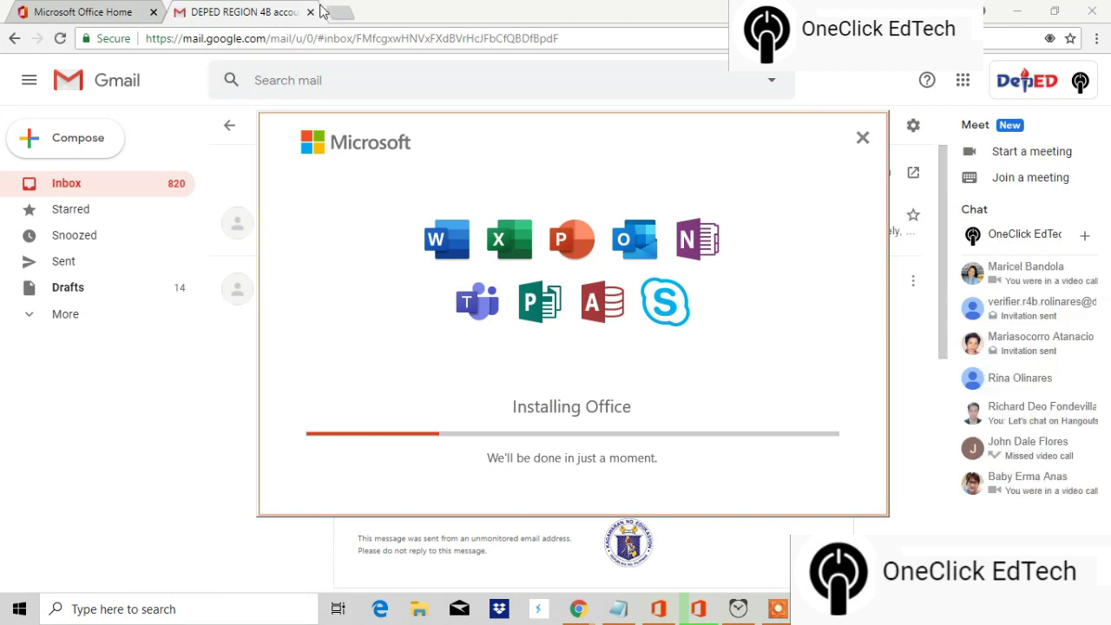
{"action": "left_click", "coordinate": [1081, 82]}
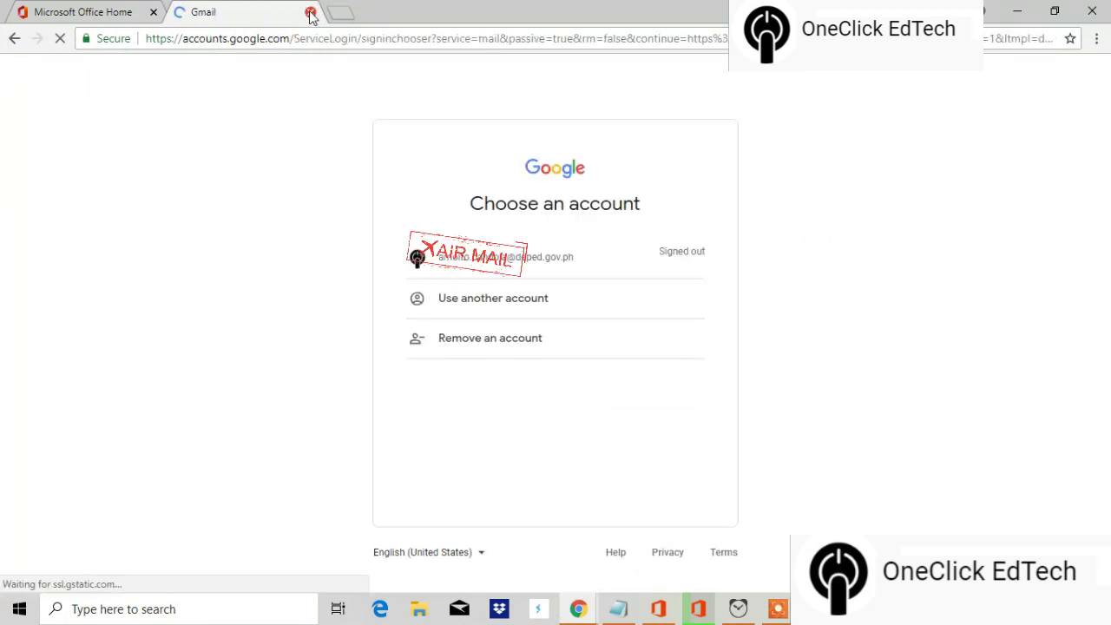
{"action": "left_click", "coordinate": [310, 12]}
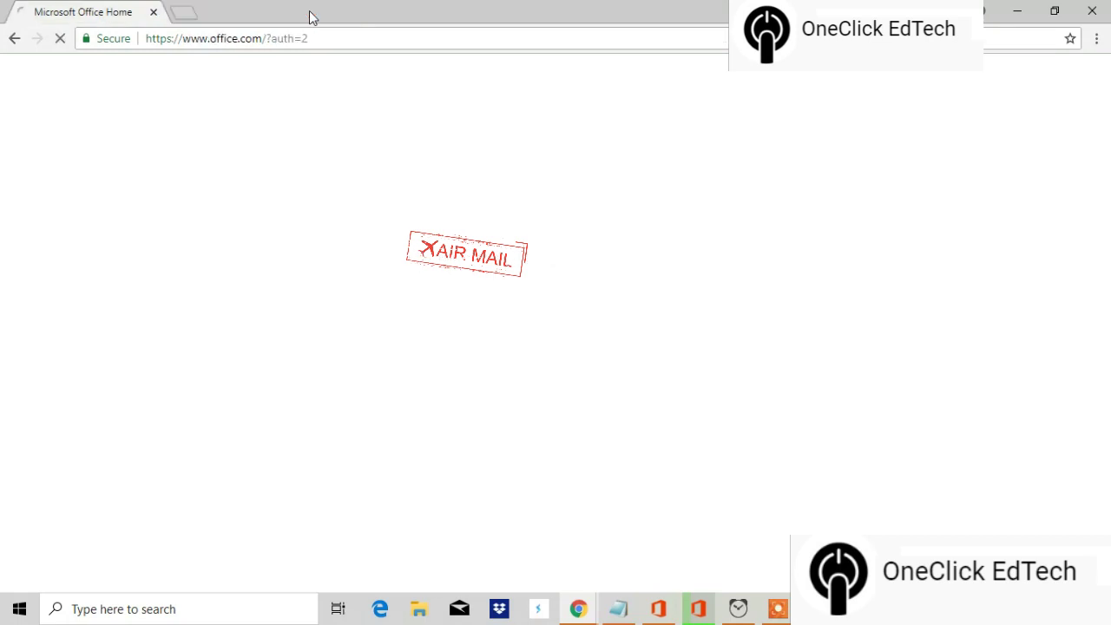
{"action": "left_click", "coordinate": [1017, 11]}
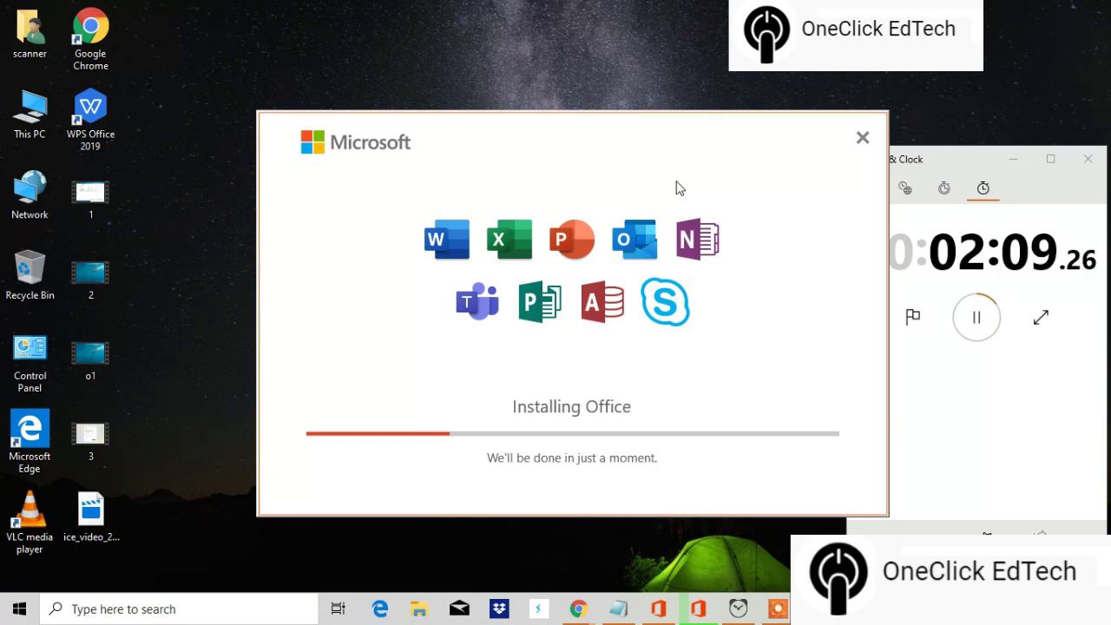
Step: Reposition the Installing Office window while installation progresses to about halfway
{"action": "left_click_drag", "start_coordinate": [655, 131], "coordinate": [600, 154]}
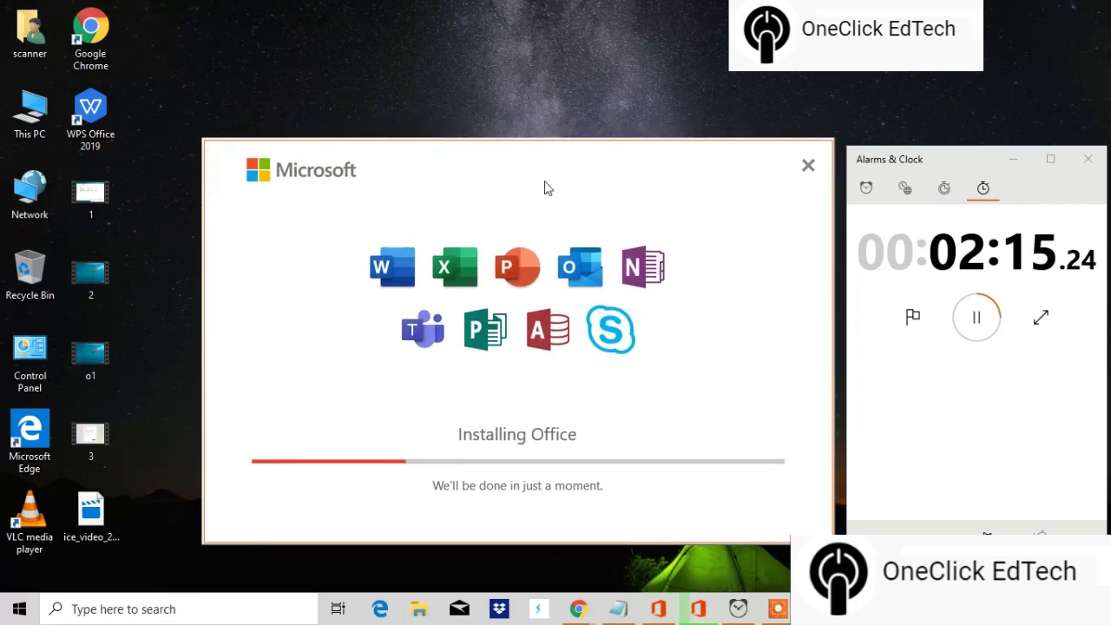
{"action": "left_click_drag", "start_coordinate": [640, 149], "coordinate": [643, 158]}
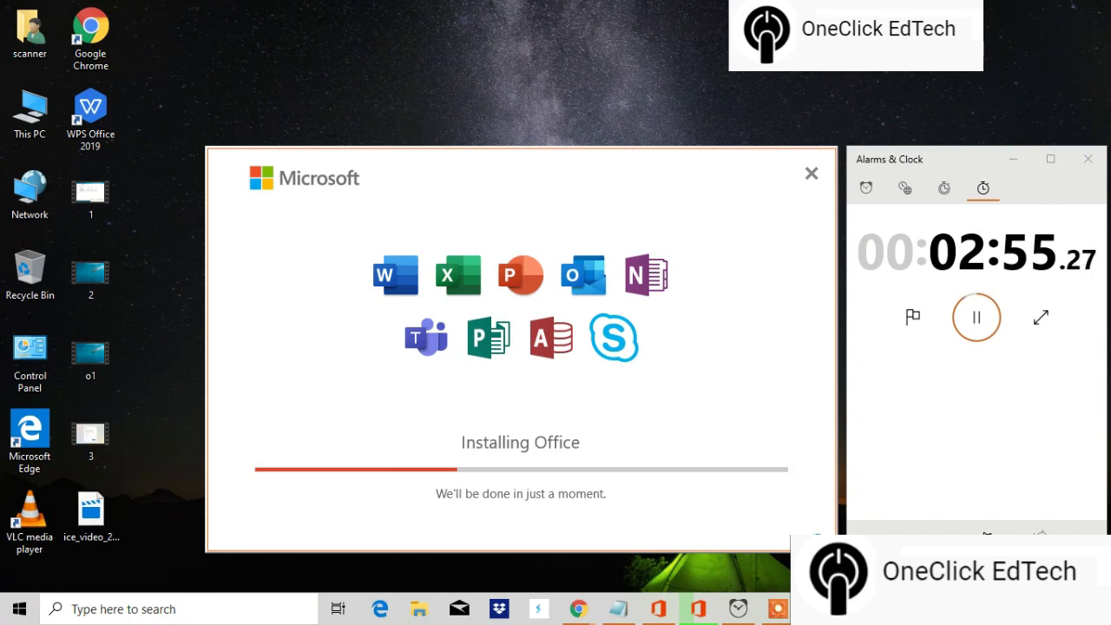
{"action": "mouse_move", "coordinate": [669, 616]}
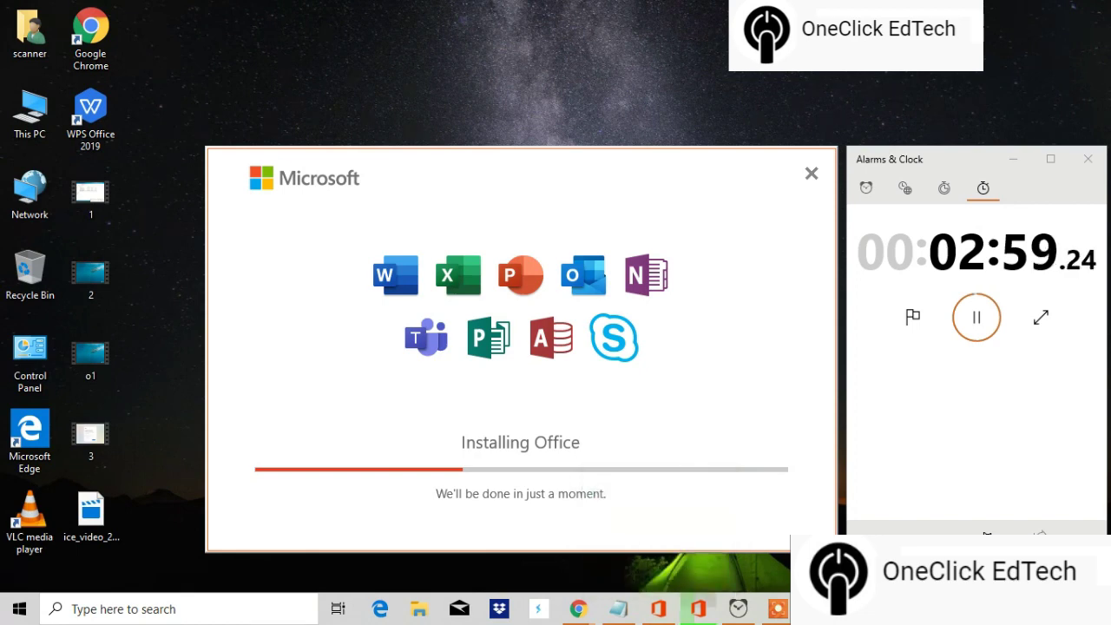
{"action": "left_click", "coordinate": [894, 608]}
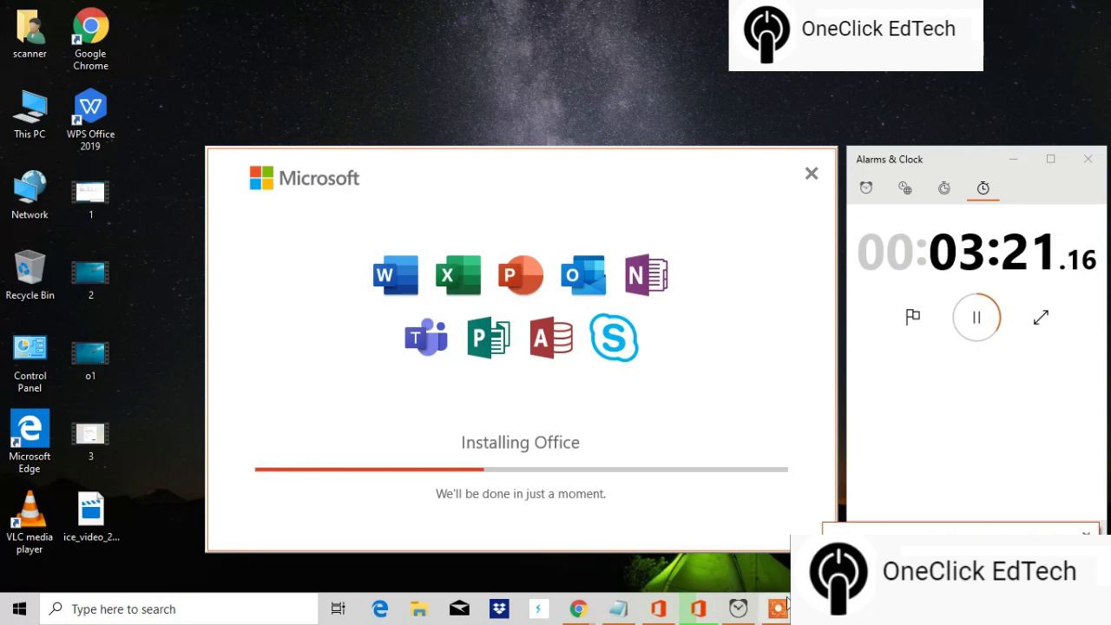
{"action": "mouse_move", "coordinate": [784, 603]}
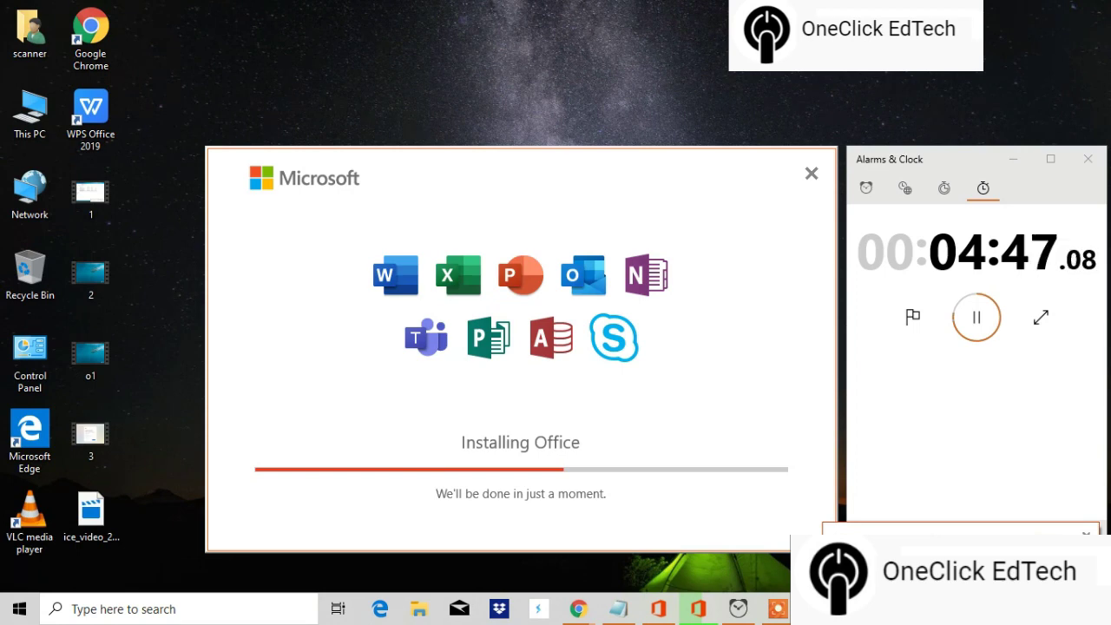
{"action": "left_click_drag", "start_coordinate": [663, 171], "coordinate": [682, 89]}
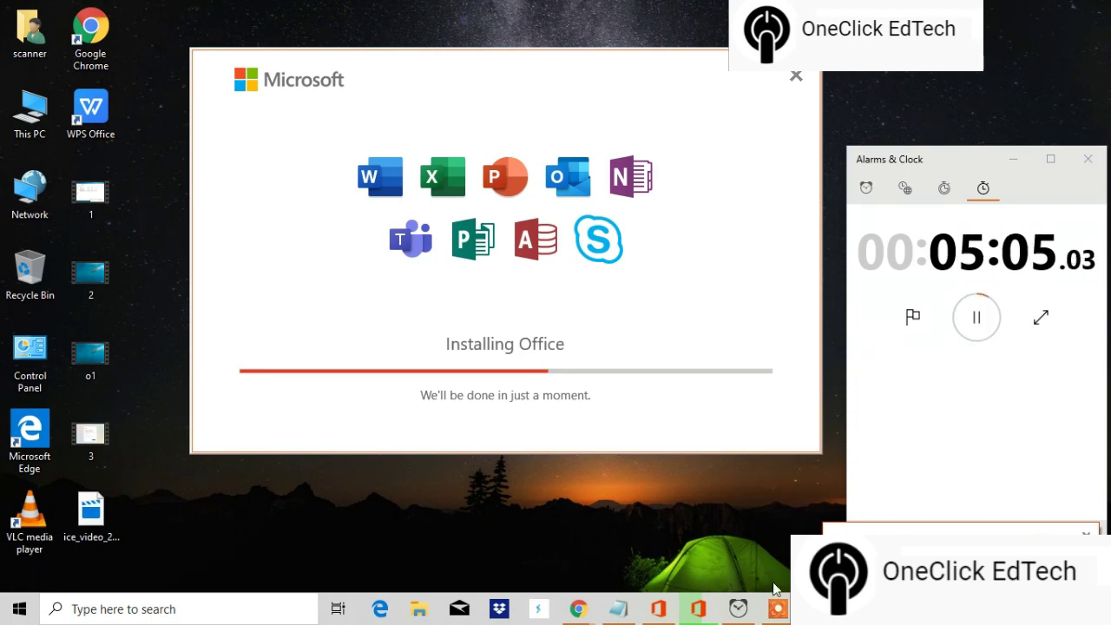
Step: Wait until the 'You're all set! Office is installed now' confirmation appears
{"action": "mouse_move", "coordinate": [778, 608]}
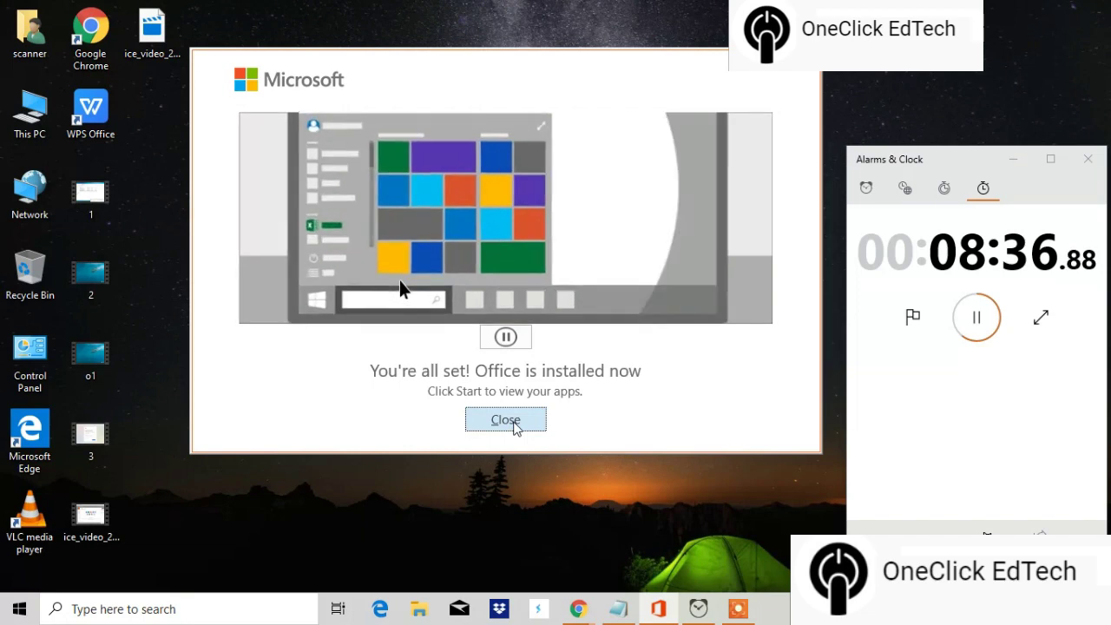
Step: Dismiss the installation-complete confirmation and browse the Start menu app list
{"action": "left_click", "coordinate": [506, 421]}
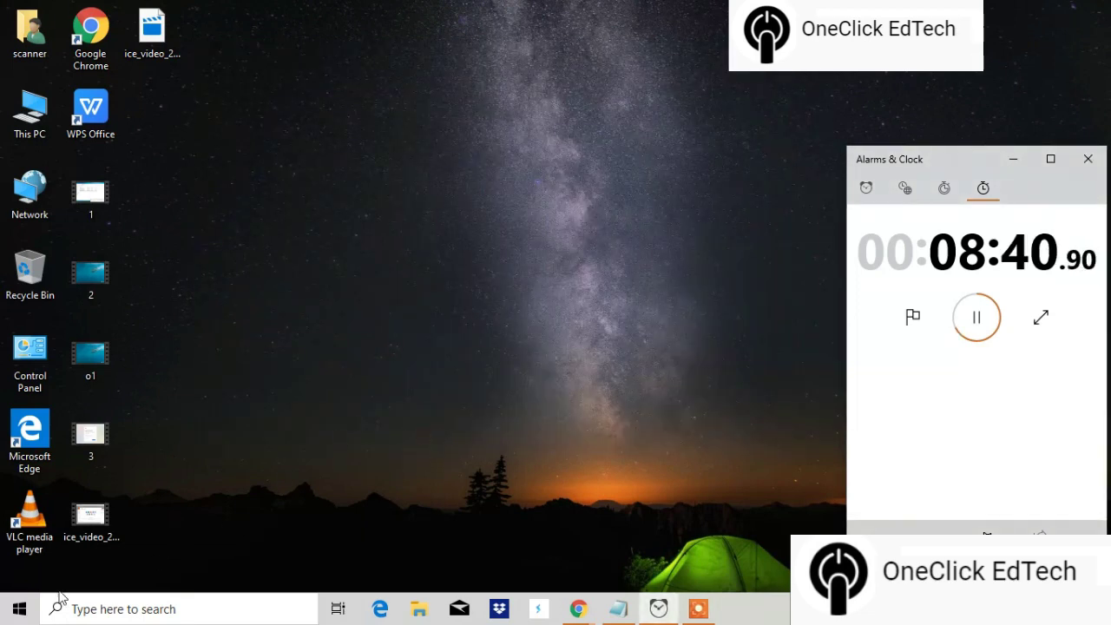
{"action": "left_click", "coordinate": [19, 610]}
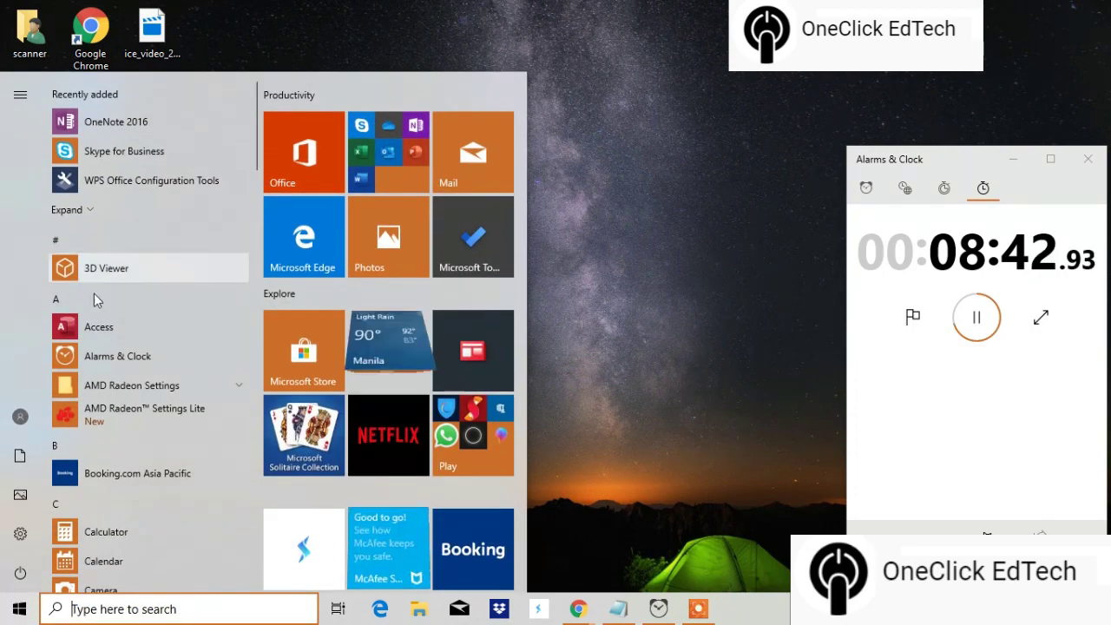
{"action": "scroll", "coordinate": [98, 484], "scroll_direction": "down", "scroll_amount": 3}
{"action": "scroll", "coordinate": [104, 473], "scroll_direction": "up", "scroll_amount": 1}
{"action": "scroll", "coordinate": [116, 454], "scroll_direction": "down", "scroll_amount": 5}
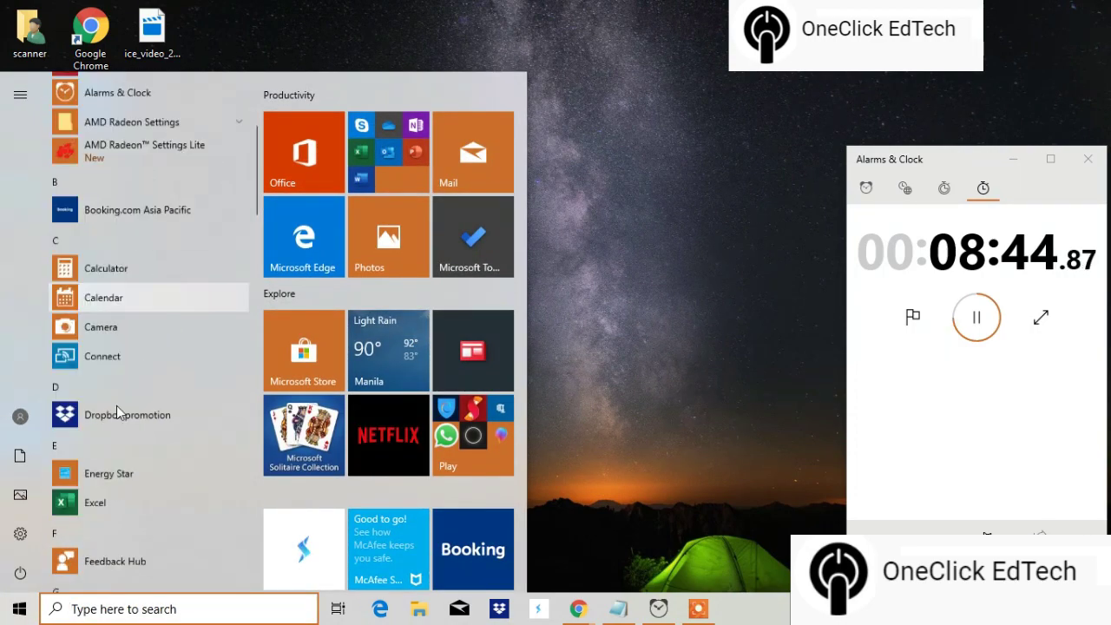
{"action": "scroll", "coordinate": [121, 440], "scroll_direction": "down", "scroll_amount": 10}
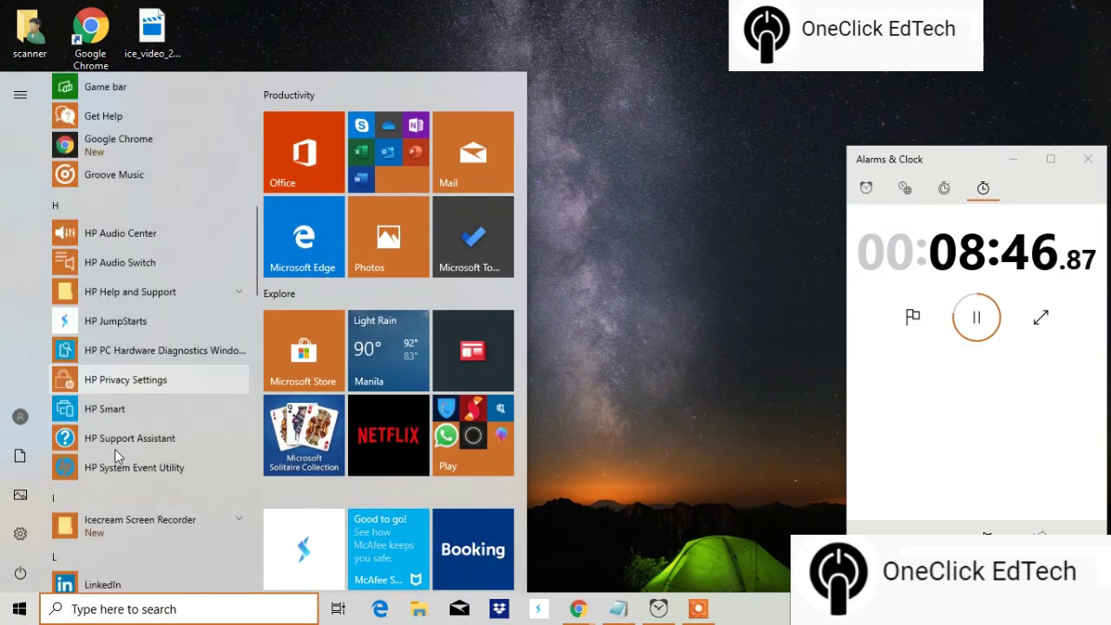
{"action": "scroll", "coordinate": [119, 457], "scroll_direction": "down", "scroll_amount": 12}
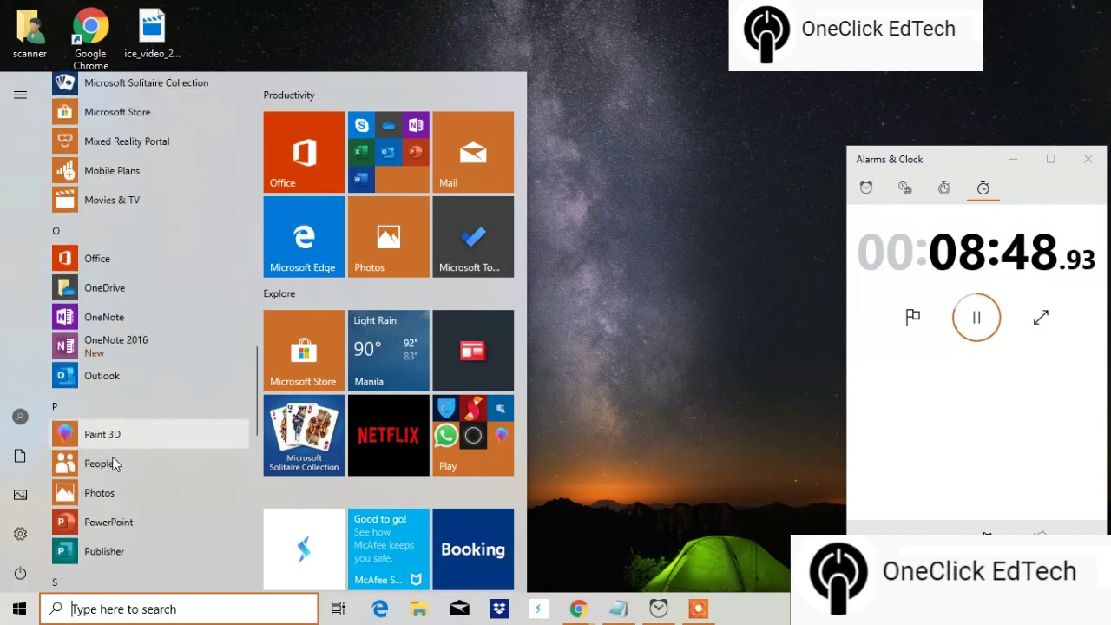
{"action": "scroll", "coordinate": [116, 470], "scroll_direction": "down", "scroll_amount": 3}
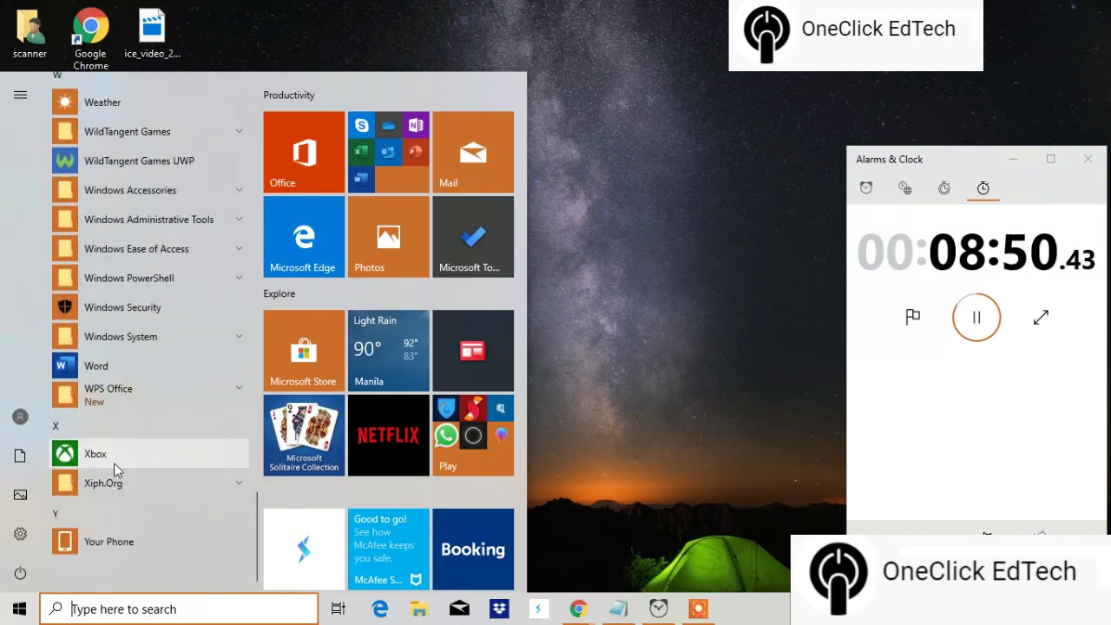
Step: Search for 'word' and launch Word from Best match
{"action": "left_click", "coordinate": [131, 612]}
{"action": "type", "text": "word"}
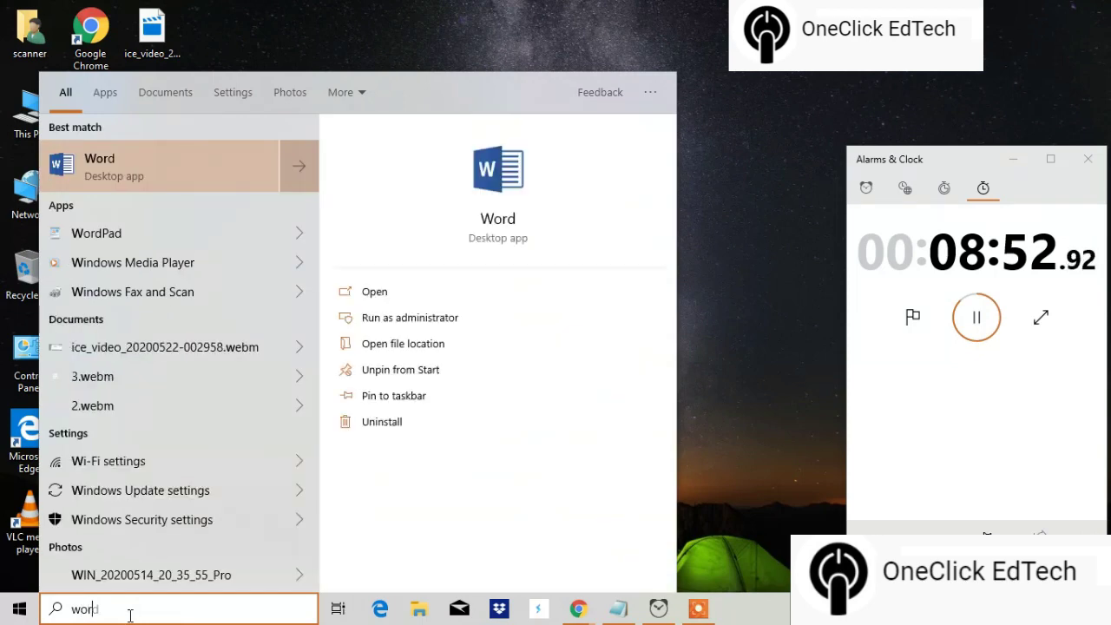
{"action": "left_click", "coordinate": [130, 162]}
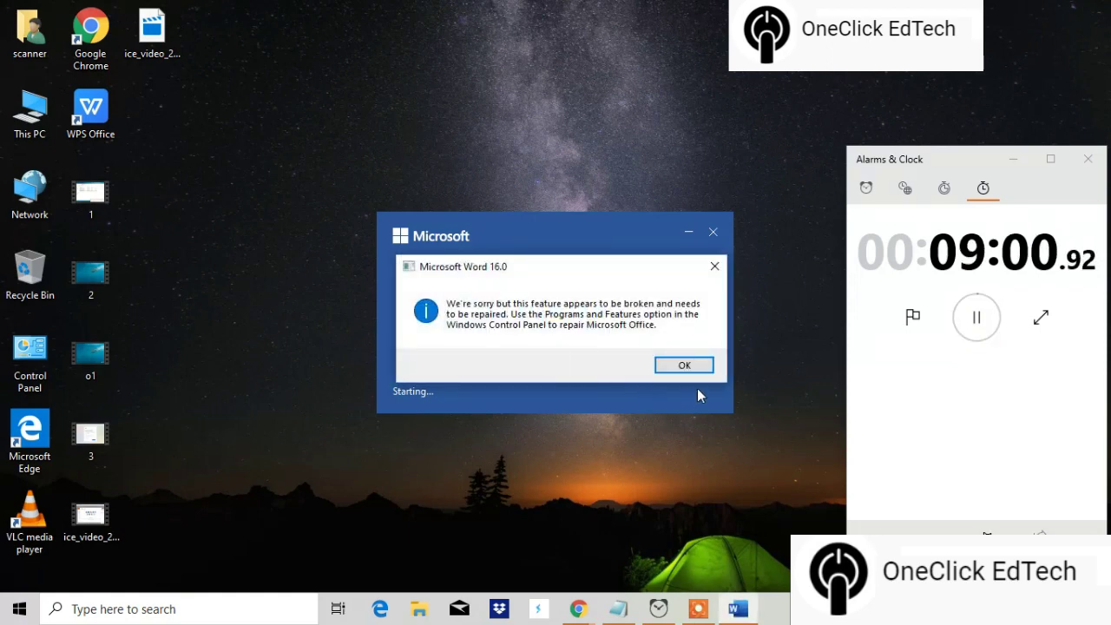
Step: Close the repair warning and continue through Activate Office with the school e-mail
{"action": "left_click", "coordinate": [714, 276]}
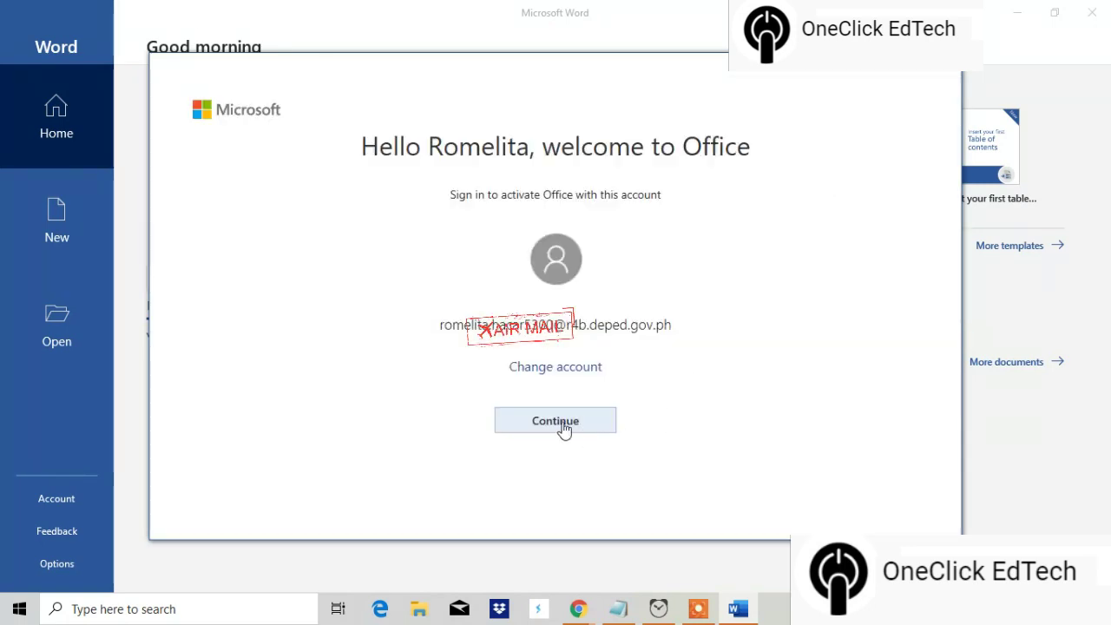
{"action": "left_click", "coordinate": [562, 423]}
{"action": "left_click", "coordinate": [573, 426]}
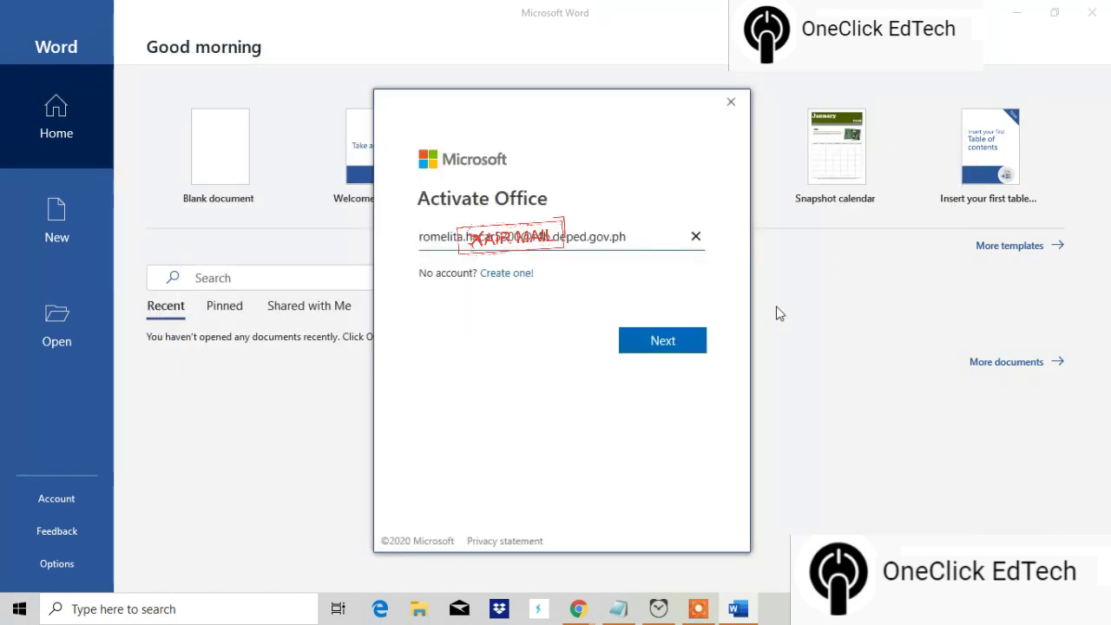
{"action": "left_click", "coordinate": [680, 345]}
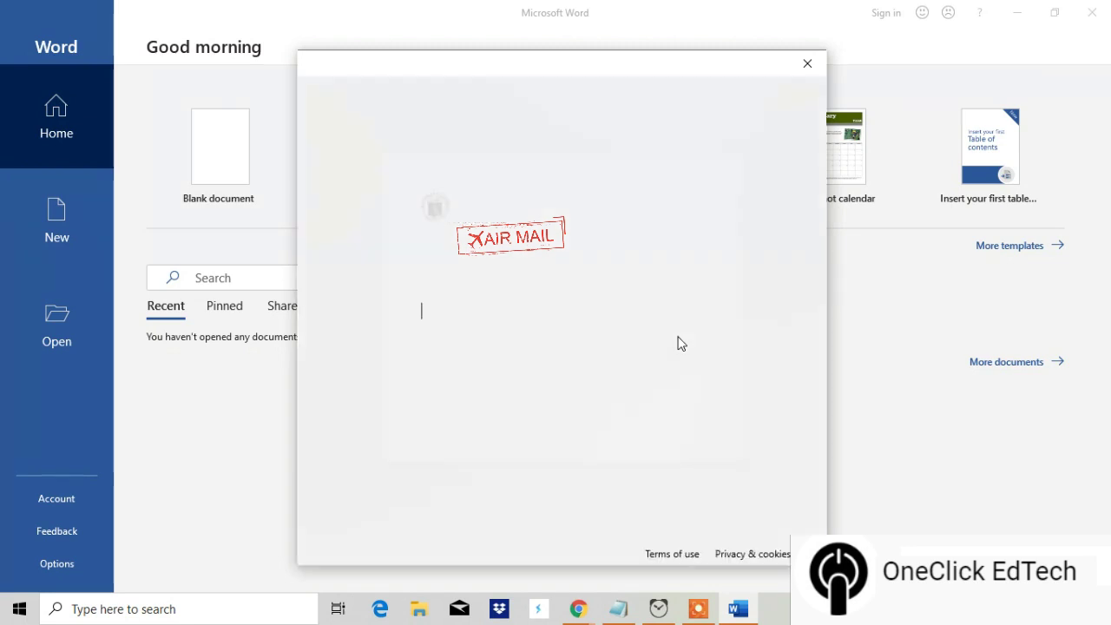
Step: Copy the account password from Notepad, paste it into the Password field, and sign in
{"action": "left_click", "coordinate": [618, 609]}
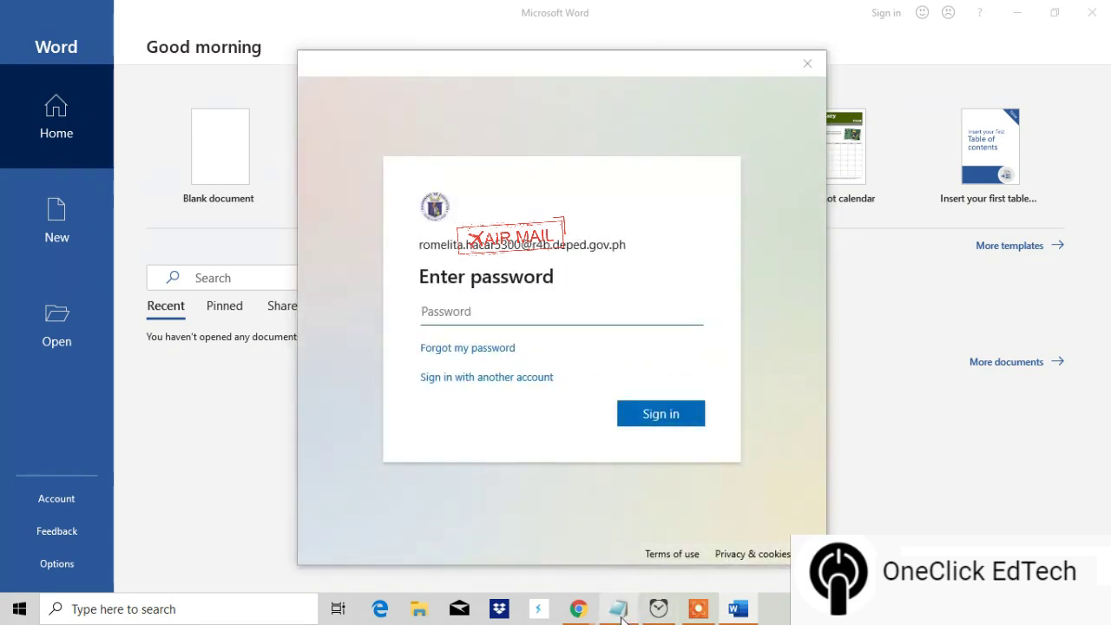
{"action": "right_click", "coordinate": [918, 531]}
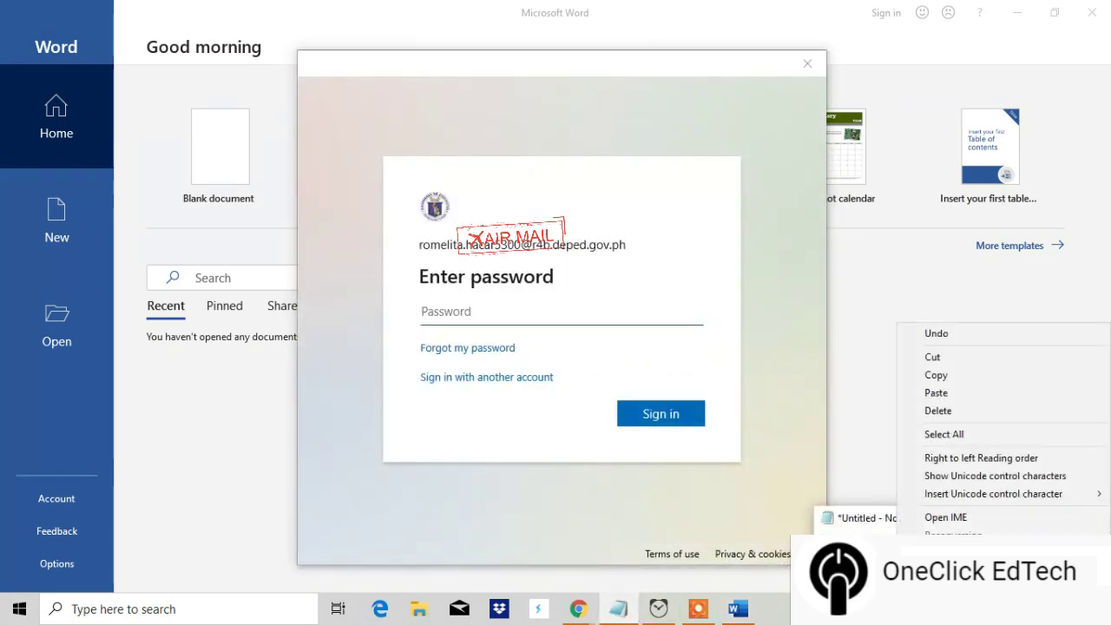
{"action": "left_click", "coordinate": [940, 374]}
{"action": "left_click", "coordinate": [614, 308]}
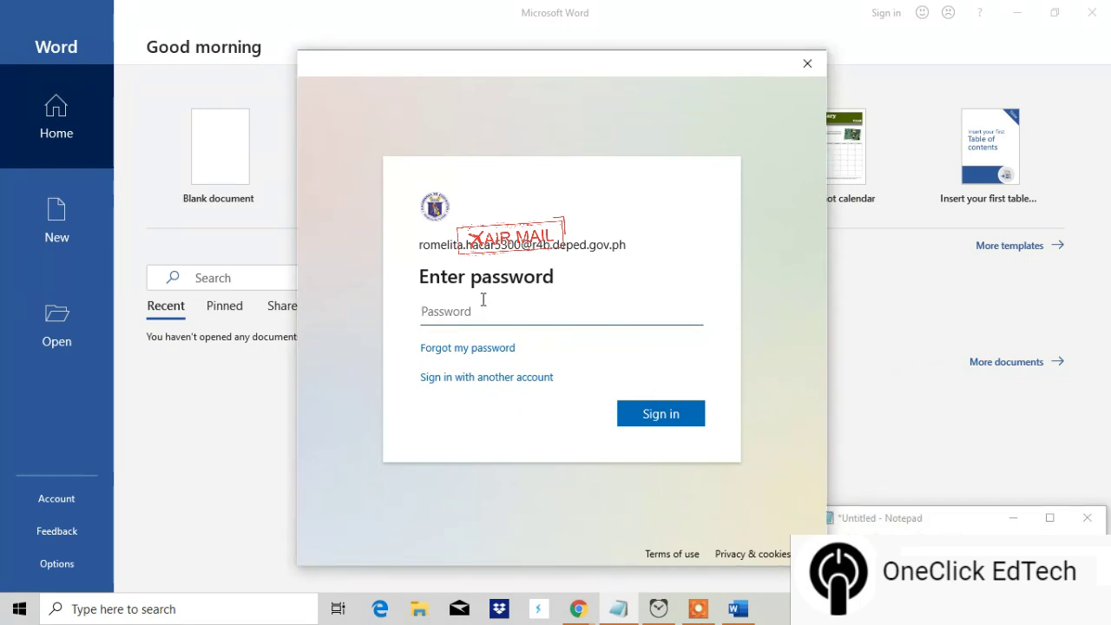
{"action": "key", "text": "ctrl+v"}
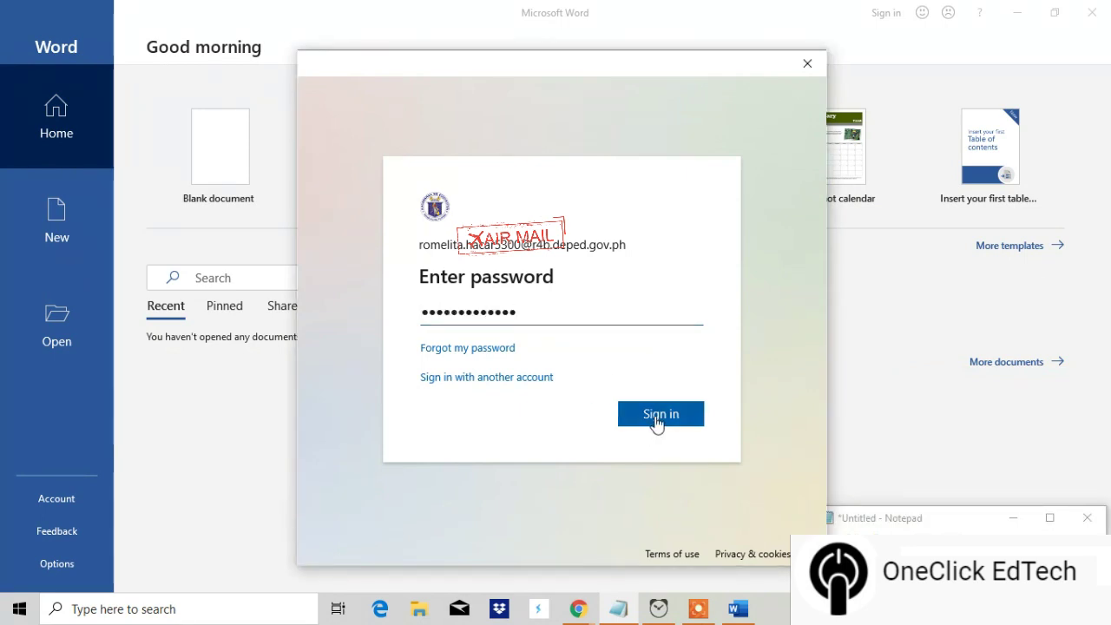
{"action": "left_click", "coordinate": [656, 419]}
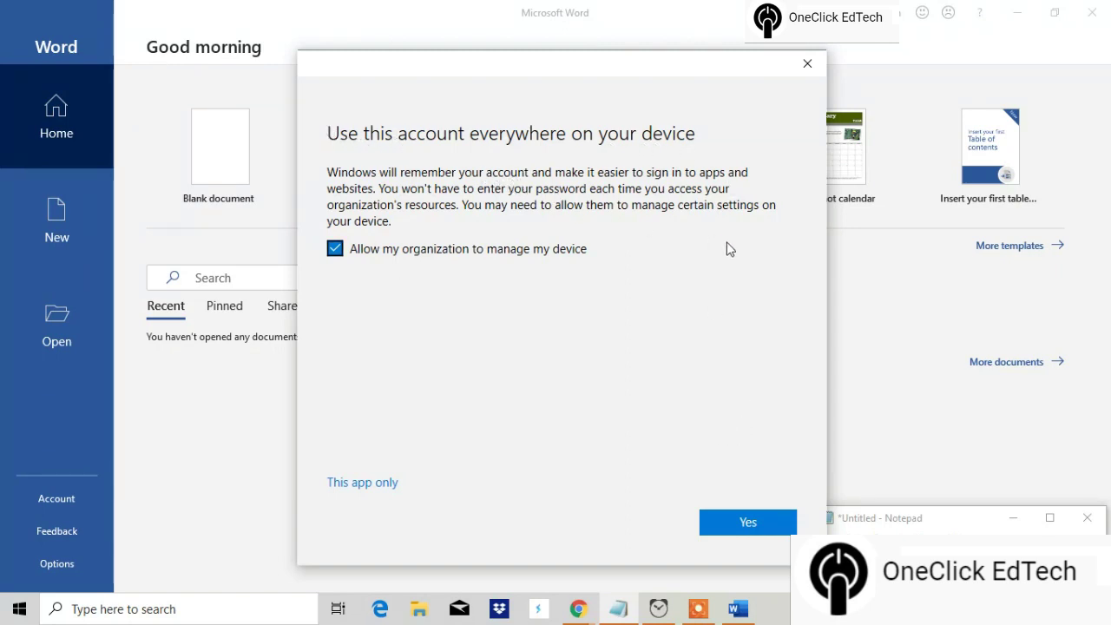
Step: Let the organisation register and manage this device, and hide the notes window
{"action": "left_click", "coordinate": [746, 527]}
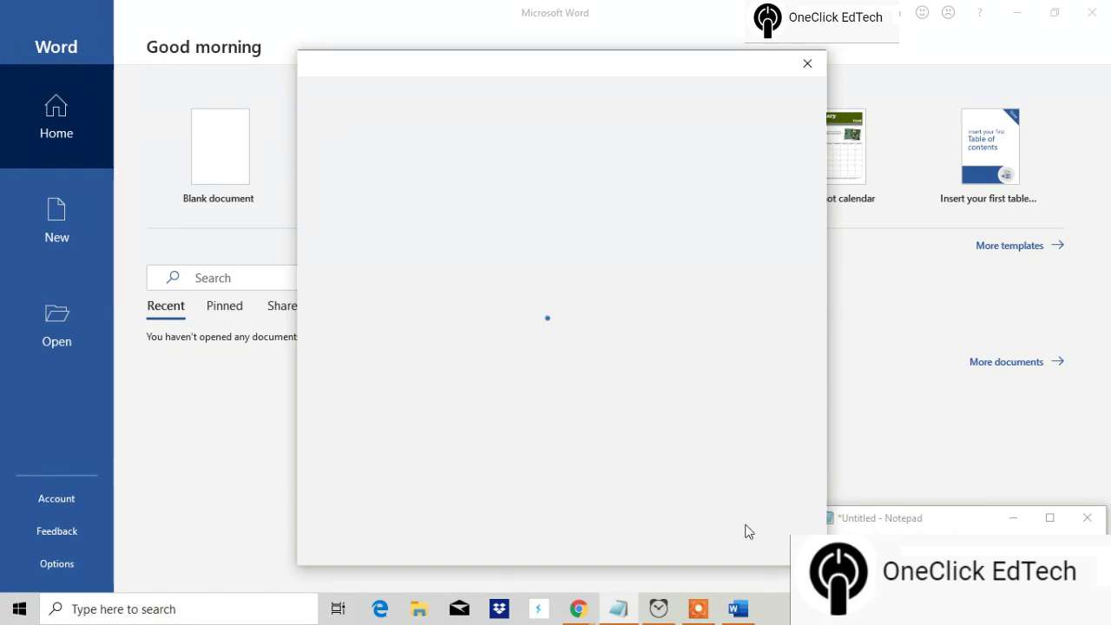
{"action": "left_click", "coordinate": [1013, 518]}
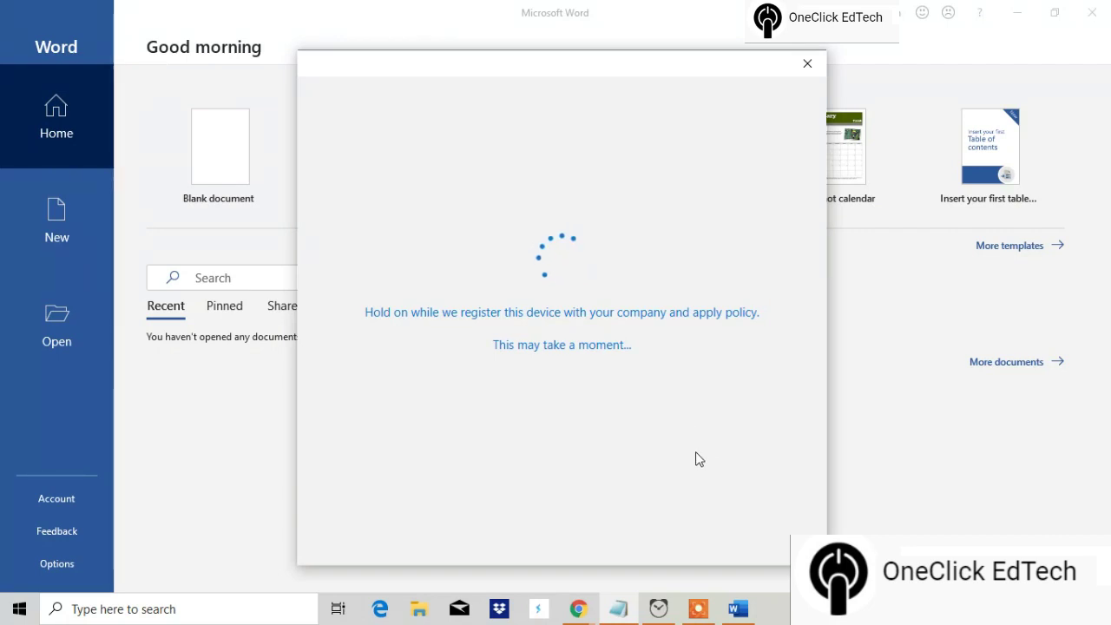
{"action": "mouse_move", "coordinate": [703, 610]}
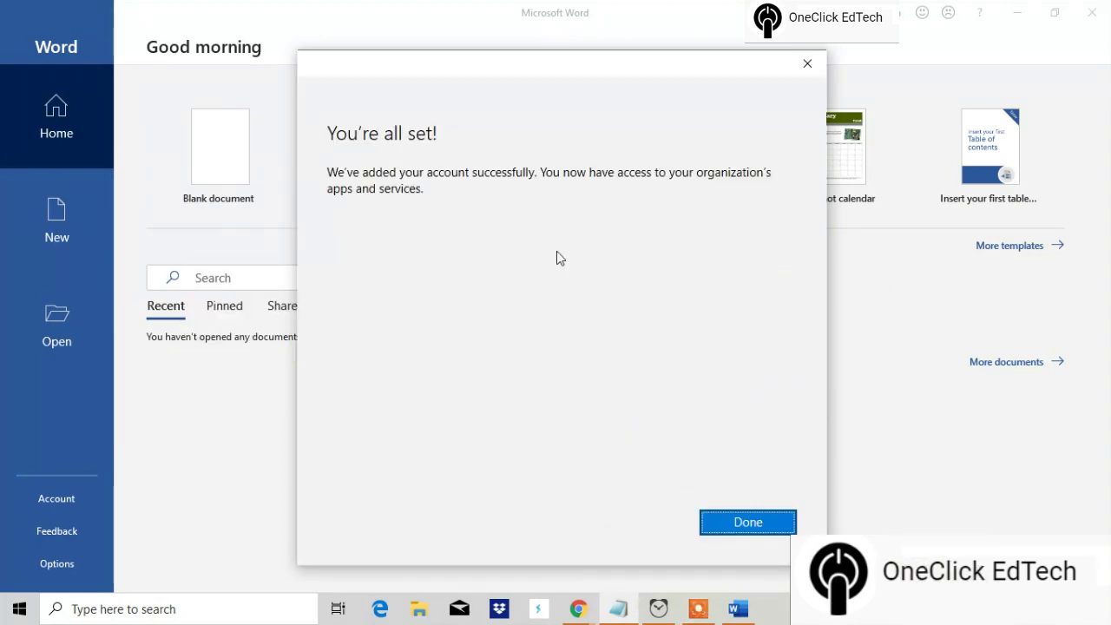
Step: Finish the account setup, minimise the stopwatch, and accept the Office license agreement
{"action": "left_click", "coordinate": [749, 524]}
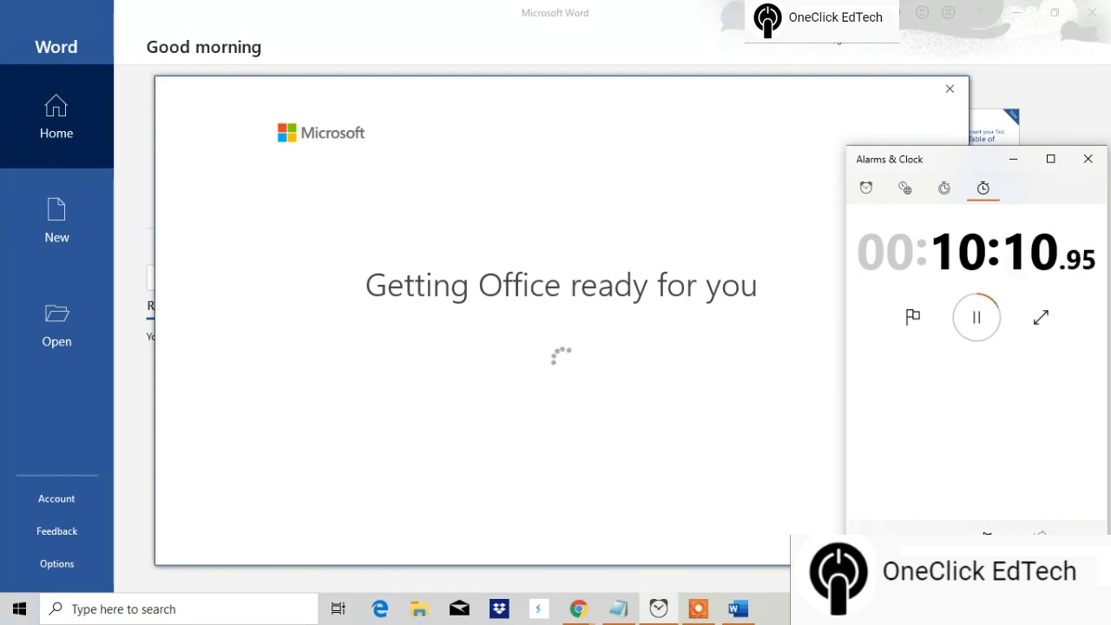
{"action": "left_click", "coordinate": [1015, 160]}
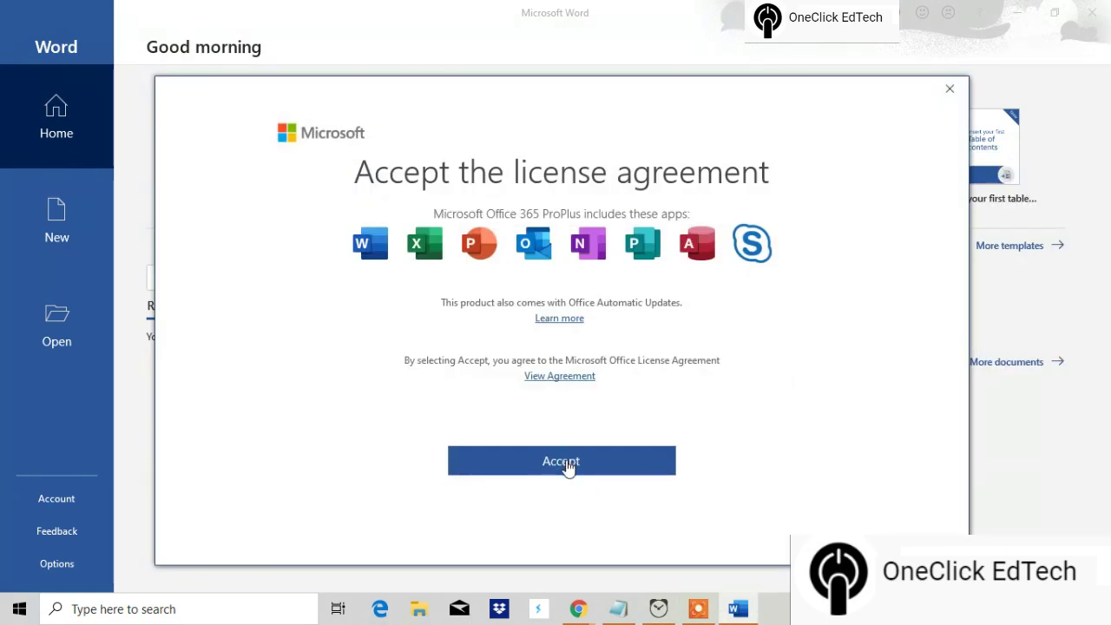
{"action": "left_click", "coordinate": [569, 466]}
Step: Make Word the default for documents without asking again, and dismiss the privacy notice
{"action": "left_click", "coordinate": [424, 337]}
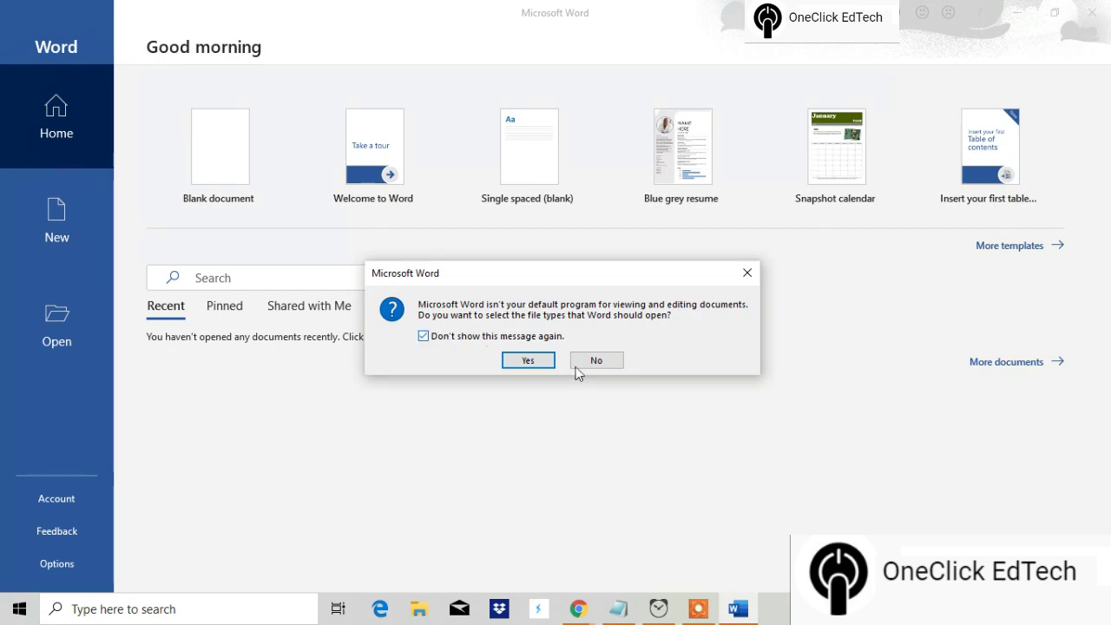
{"action": "left_click", "coordinate": [515, 363]}
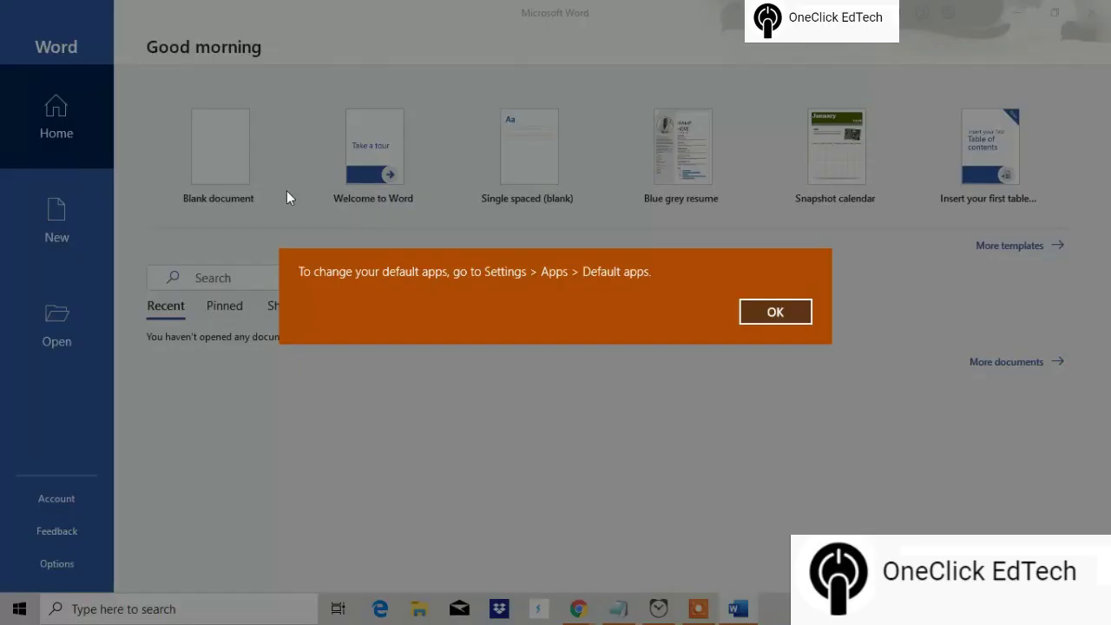
{"action": "left_click", "coordinate": [756, 316]}
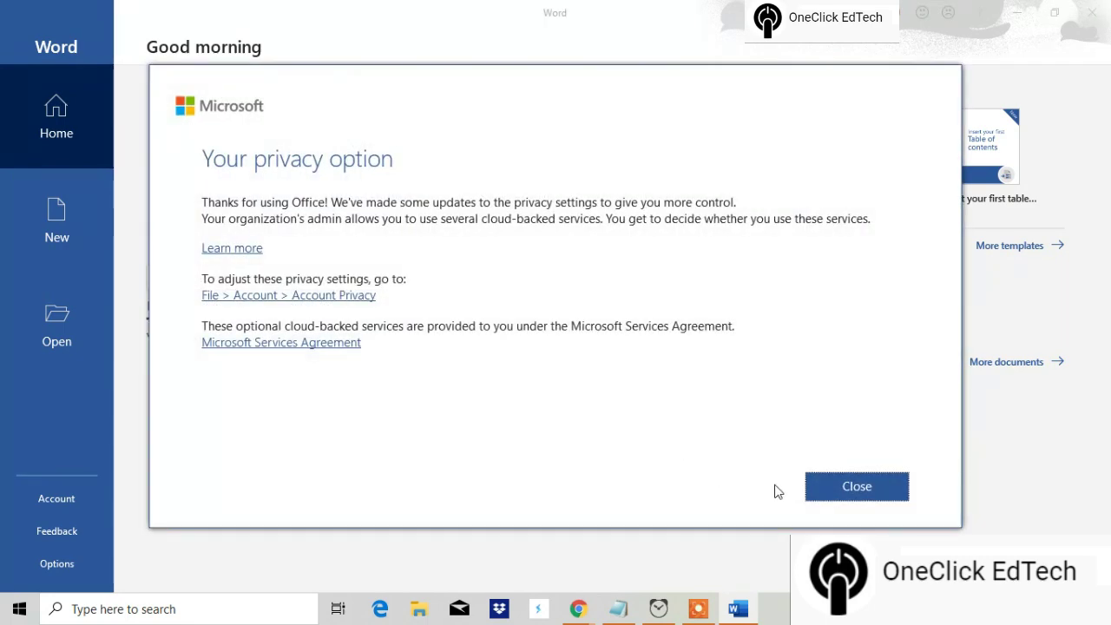
{"action": "left_click", "coordinate": [849, 488]}
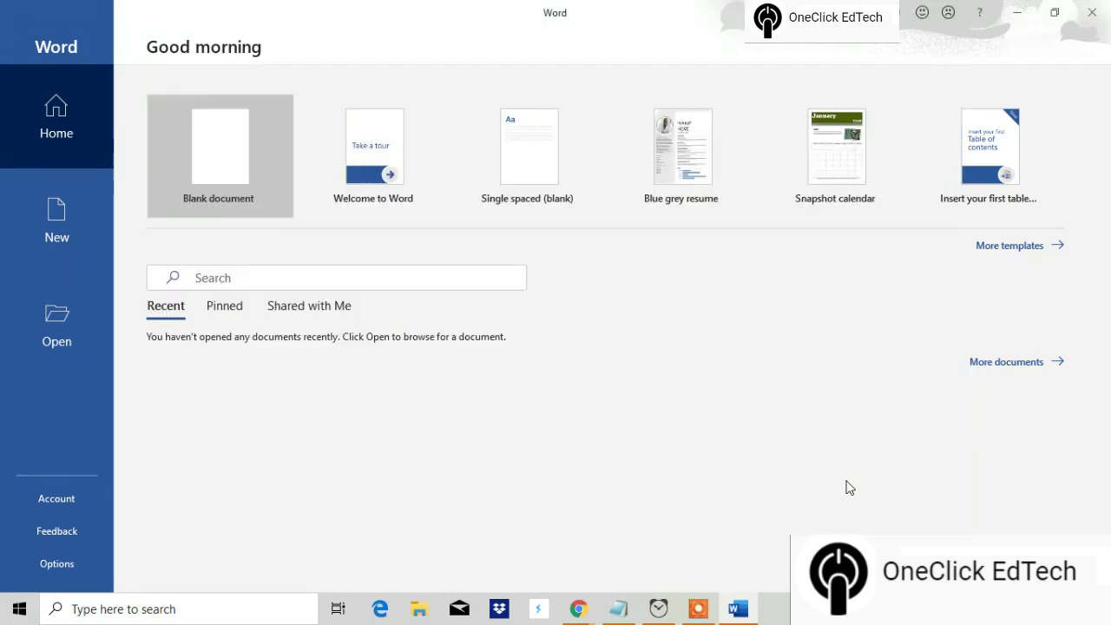
Step: Create blank Document1 and verify the school account is the one signed in
{"action": "left_click", "coordinate": [224, 164]}
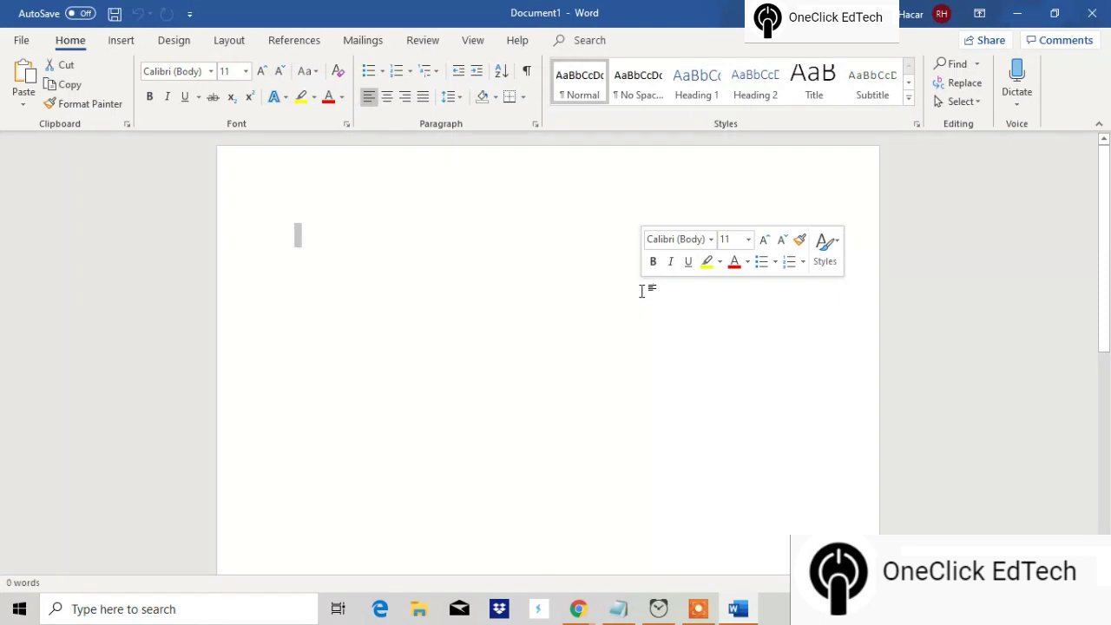
{"action": "left_click", "coordinate": [942, 15]}
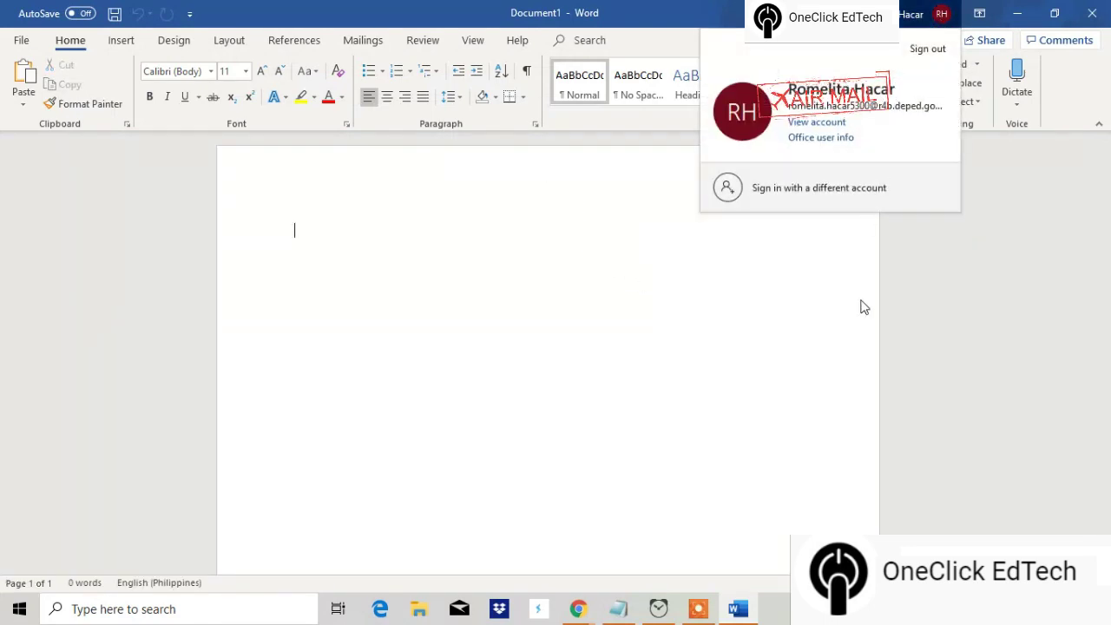
{"action": "left_click", "coordinate": [775, 323]}
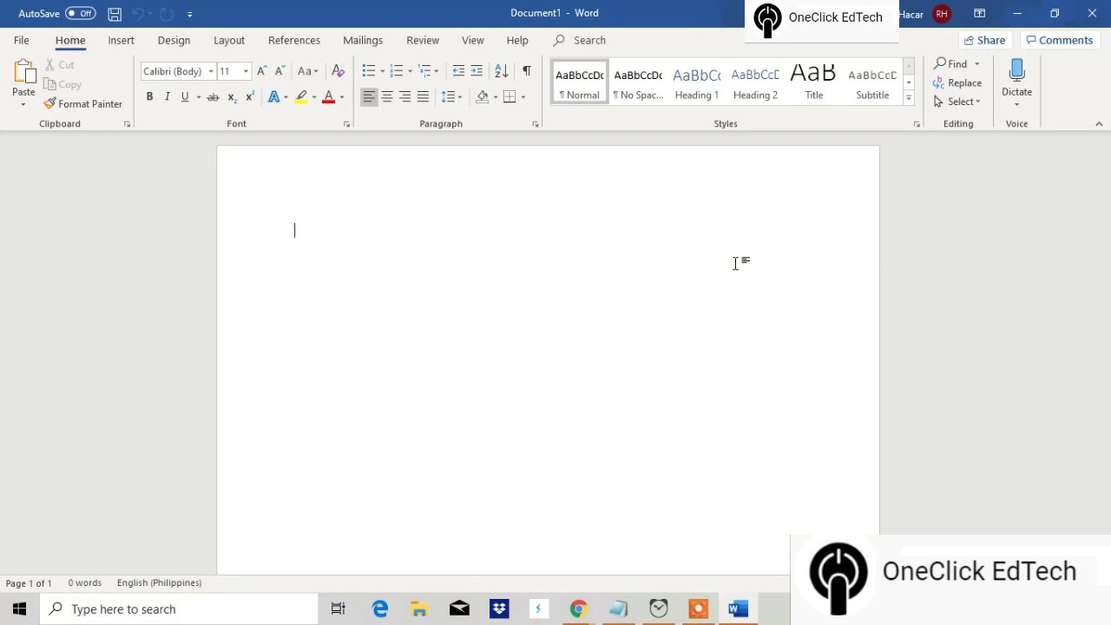
{"action": "mouse_move", "coordinate": [699, 611]}
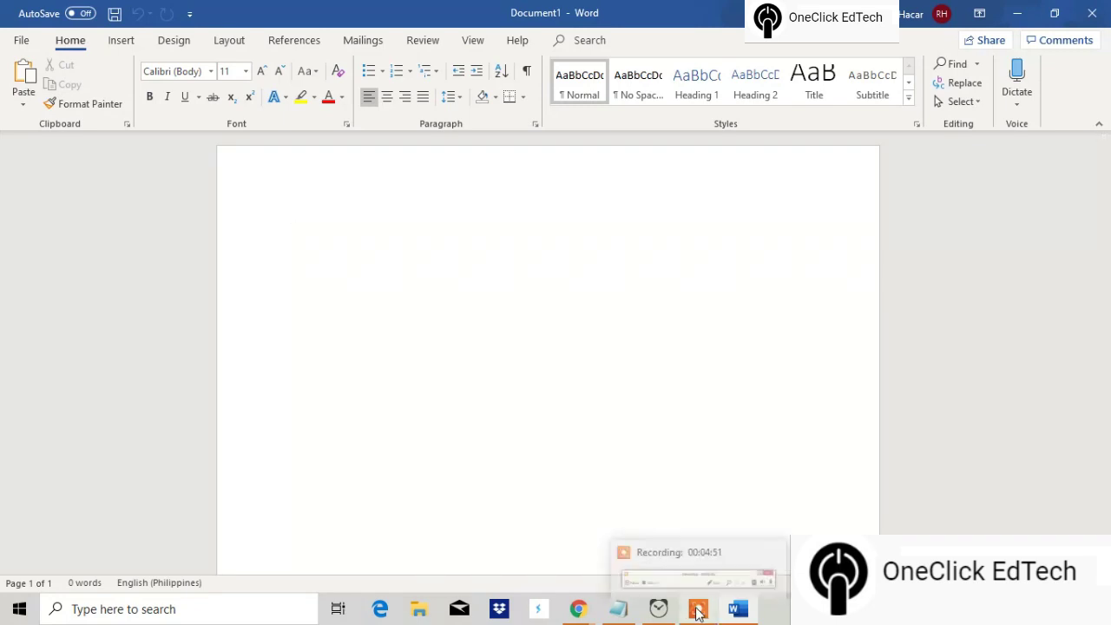